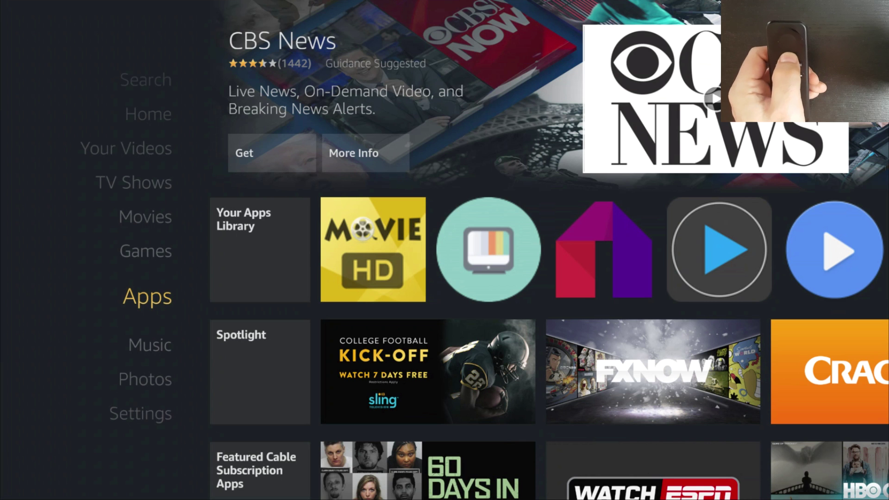
Launch Movie HD from Your Apps Library and turn on Mouse Toggle inside it
key(Down)
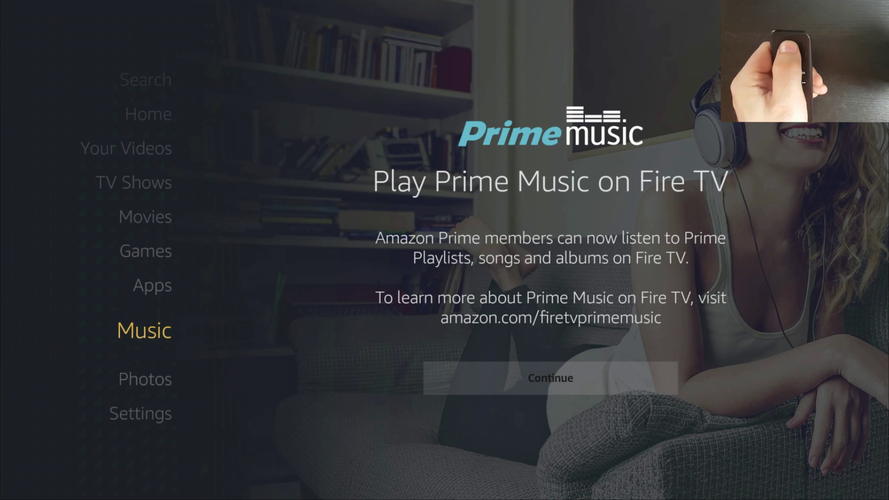
key(Up)
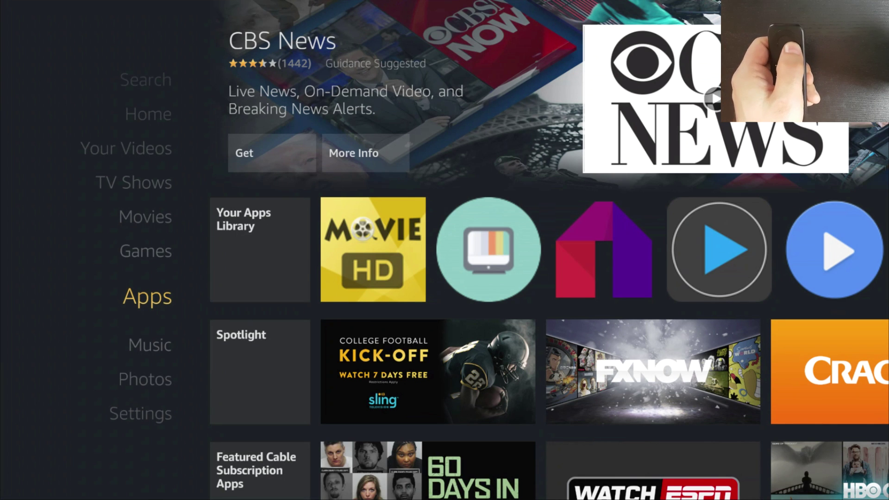
key(Right)
key(Return)
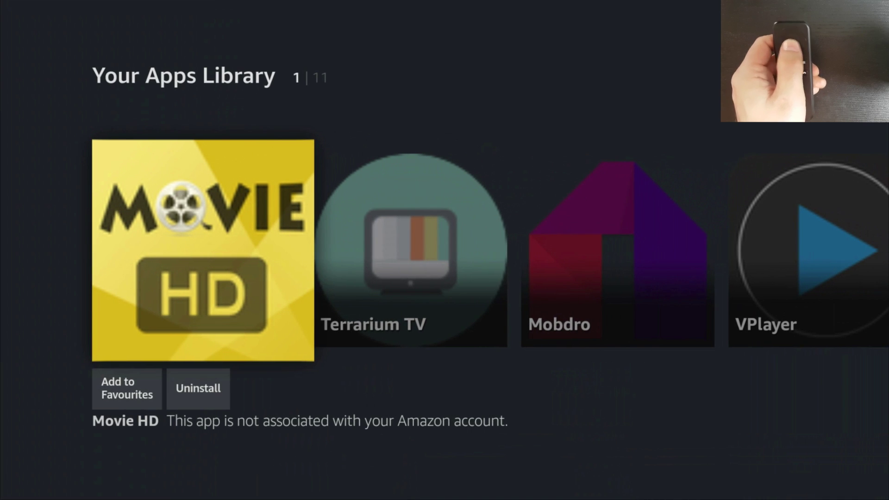
key(Return)
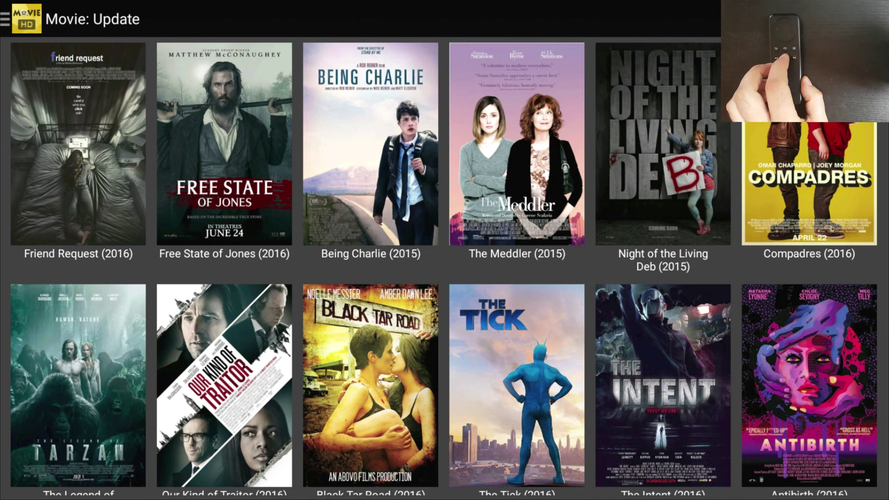
key(space)
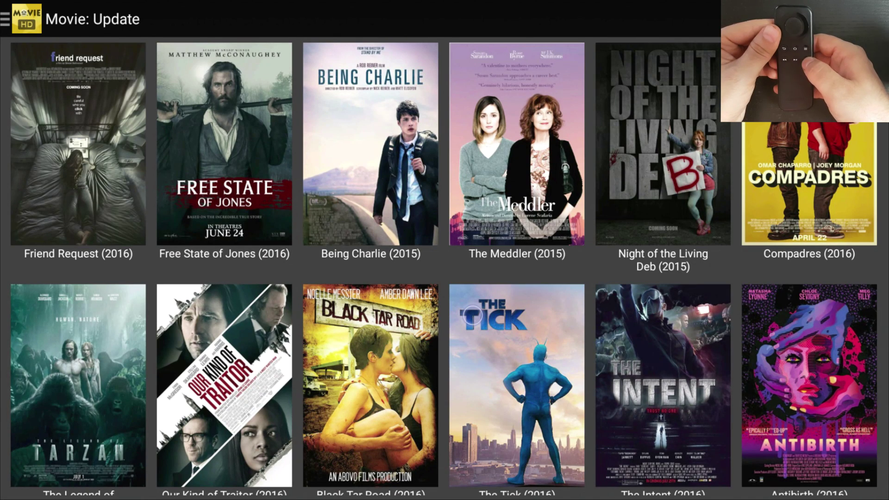
scroll(472, 316, down, 1)
scroll(472, 315, down, 1)
scroll(472, 316, down, 1)
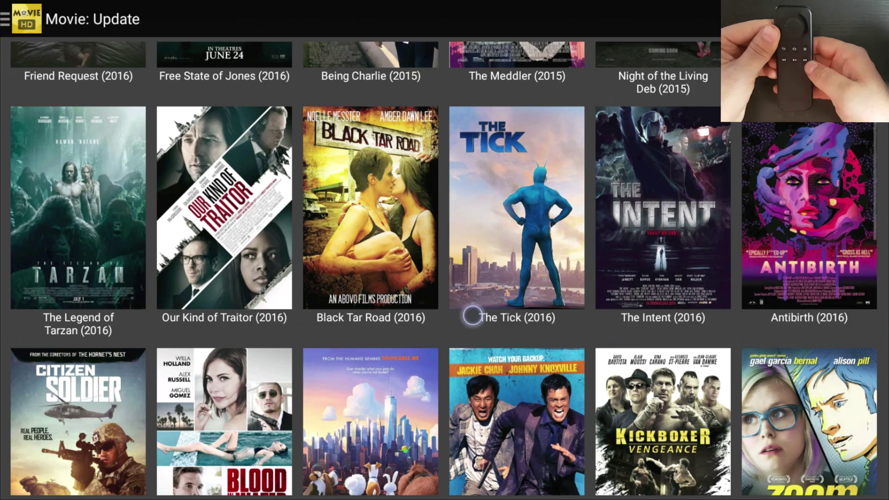
scroll(471, 316, down, 1)
scroll(472, 316, down, 1)
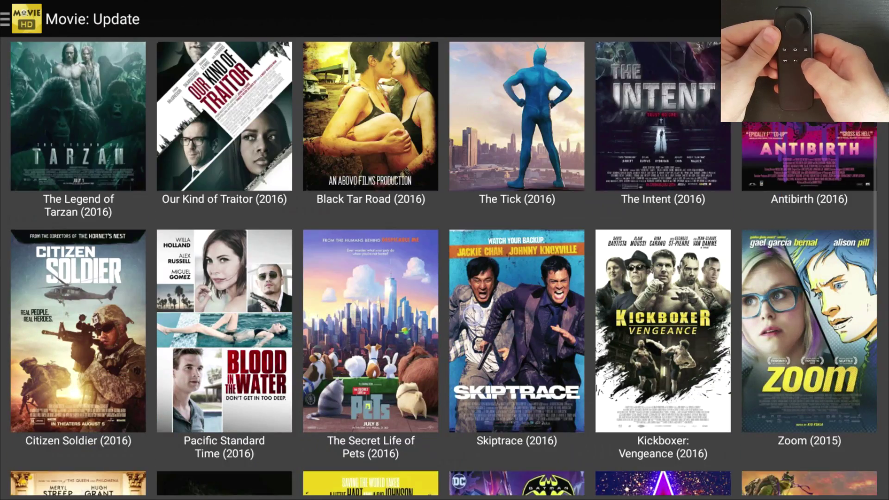
scroll(472, 316, down, 1)
scroll(472, 316, down, 1)
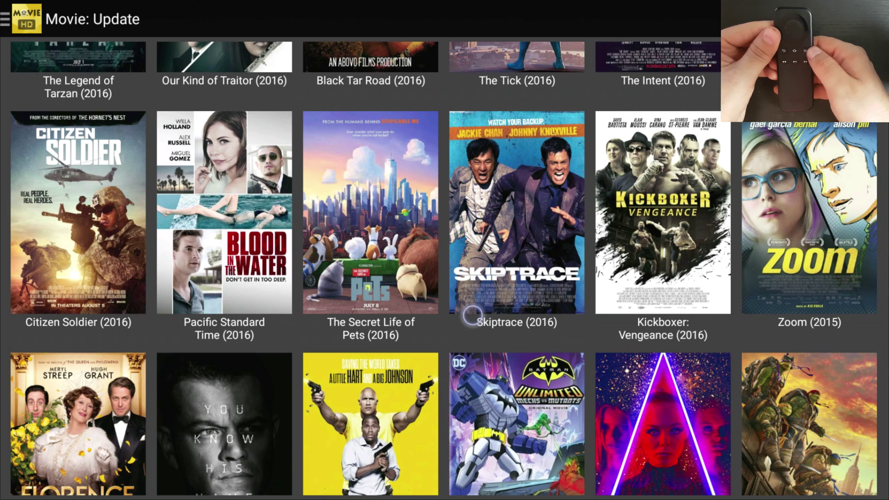
scroll(472, 316, up, 1)
scroll(472, 316, up, 1)
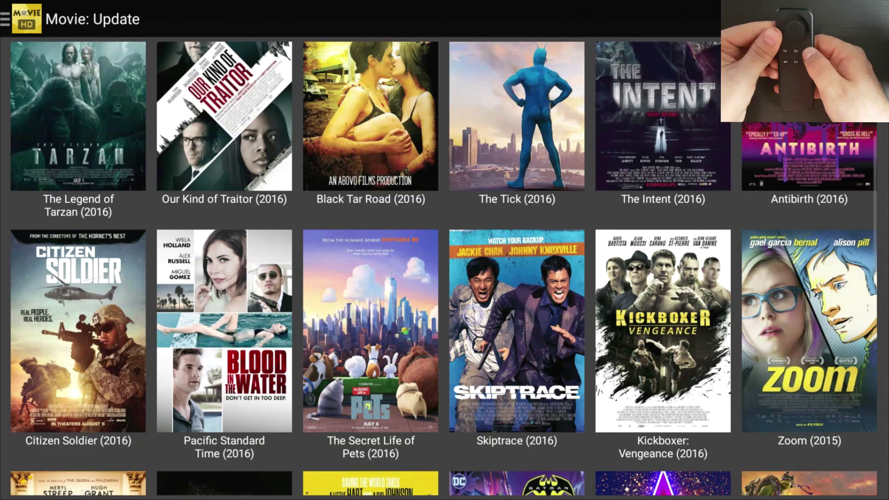
scroll(472, 316, up, 1)
scroll(472, 316, up, 1)
scroll(472, 316, up, 2)
scroll(472, 316, up, 1)
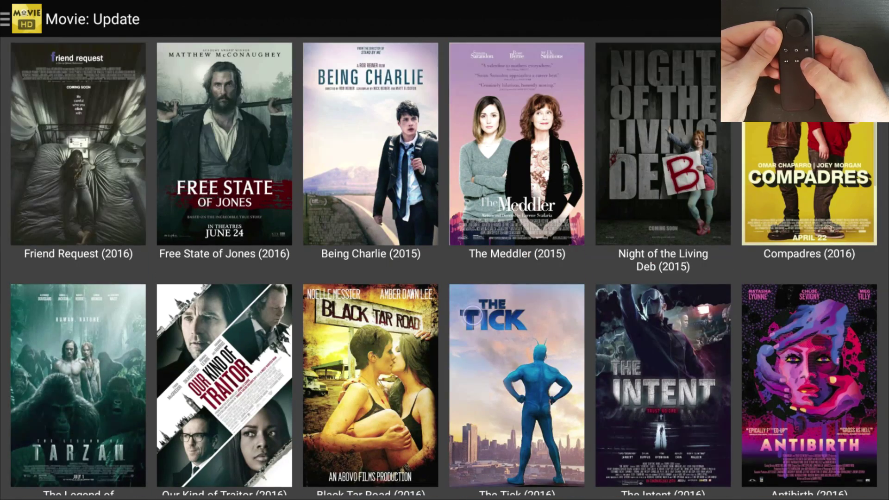
scroll(473, 315, down, 1)
scroll(473, 315, down, 2)
scroll(471, 312, down, 2)
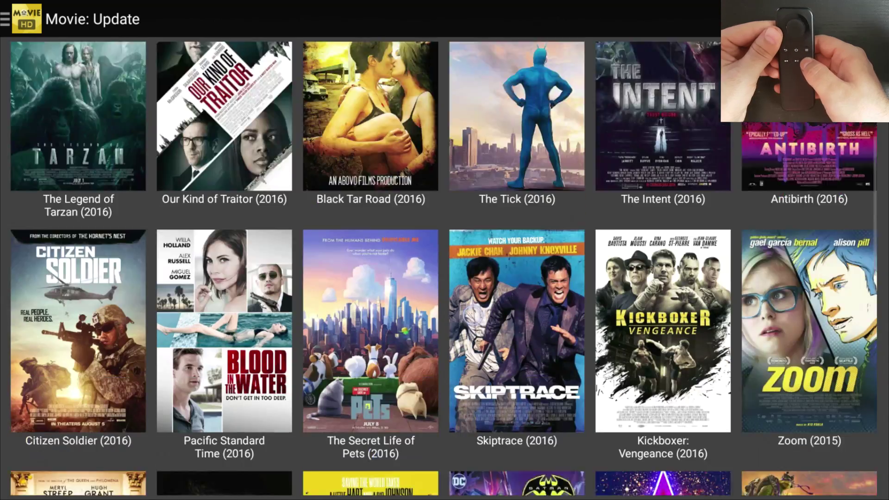
scroll(471, 313, down, 2)
scroll(471, 313, down, 2)
scroll(445, 268, down, 1)
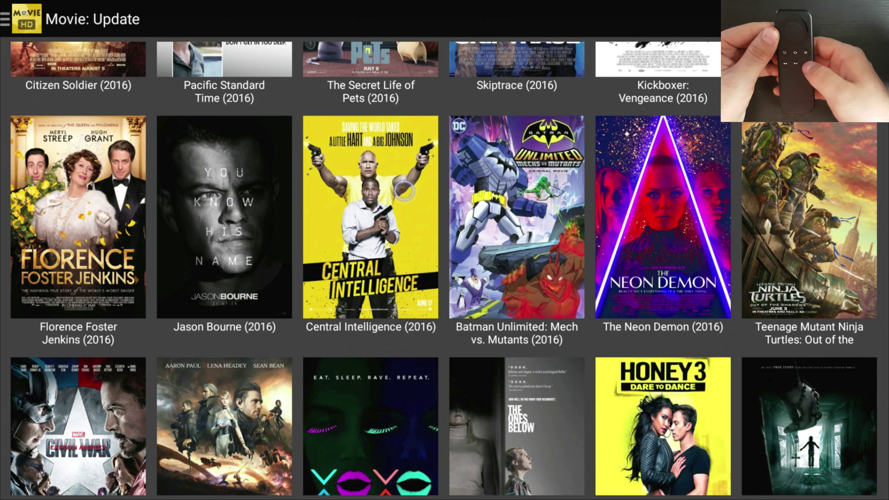
scroll(404, 190, down, 2)
scroll(404, 191, down, 2)
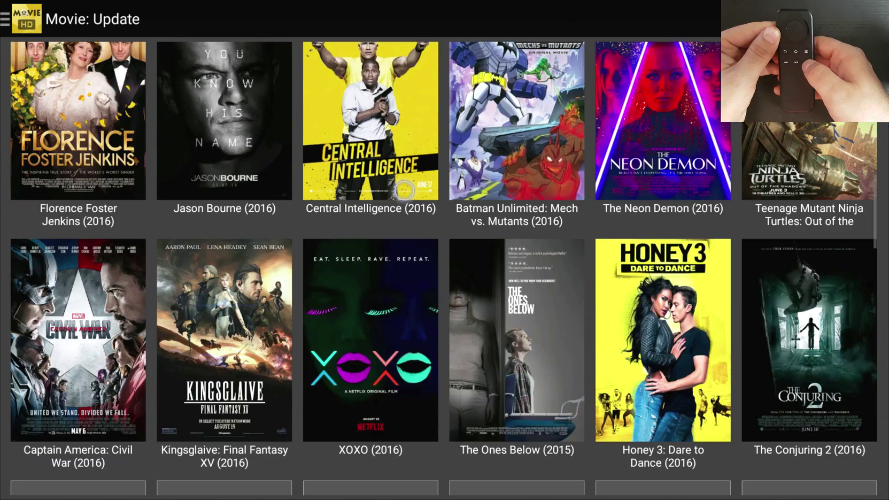
scroll(405, 191, down, 2)
scroll(404, 190, down, 2)
scroll(404, 190, up, 2)
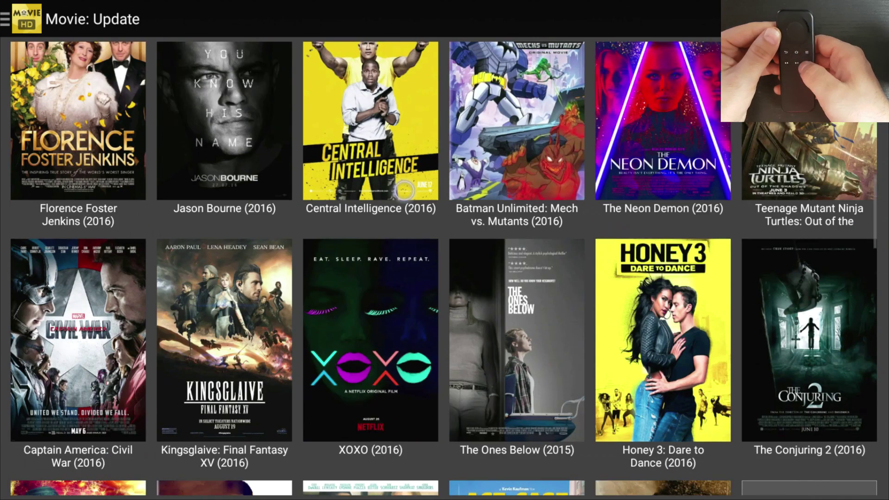
scroll(405, 191, up, 3)
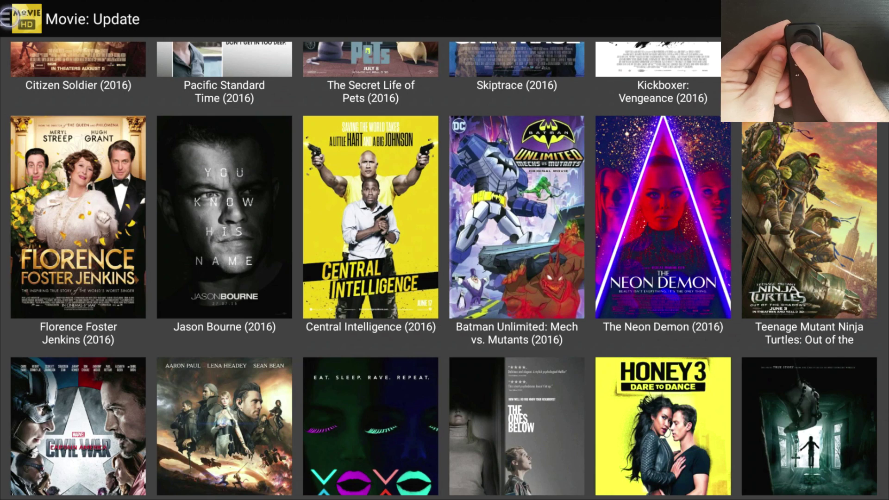
Open Movie HD's drawer showing the Movie, TV Shows and Favorites sections
click(6, 18)
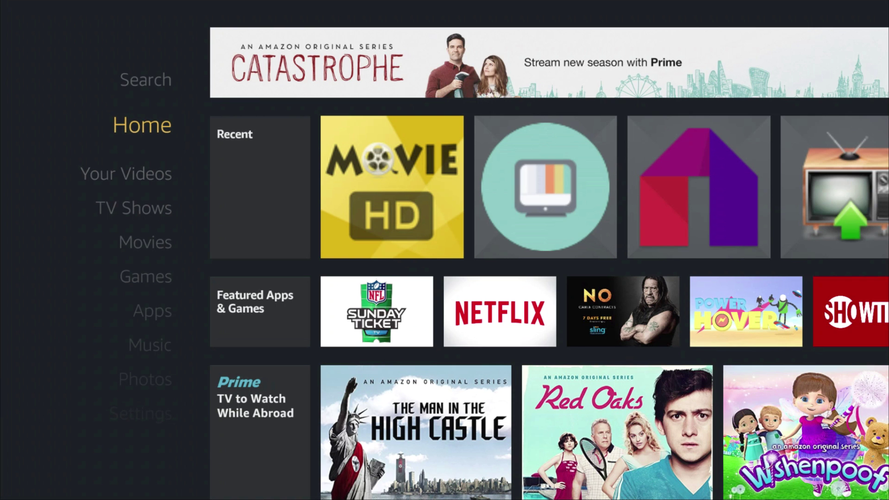
Confirm ADB debugging and Apps from Unknown Sources are on in System Developer Options
key(Down)
key(Down)
key(Down)
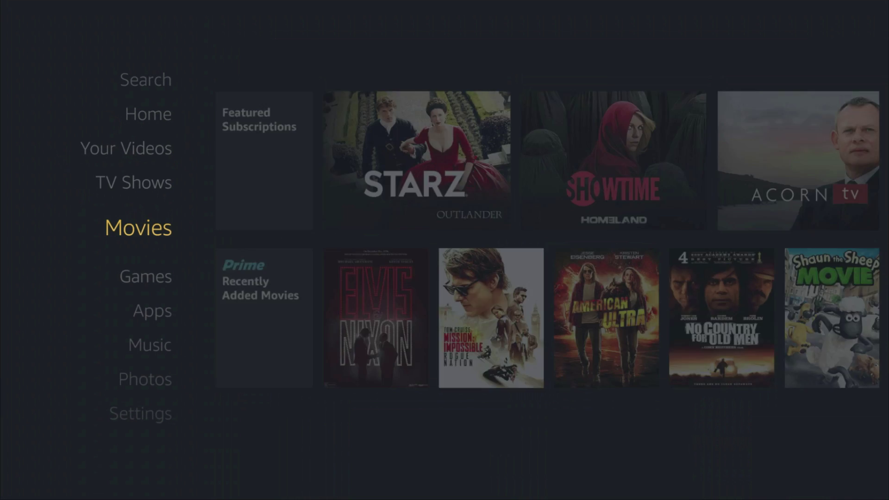
key(Down)
key(Down)
key(Down)
key(Down)
key(Down)
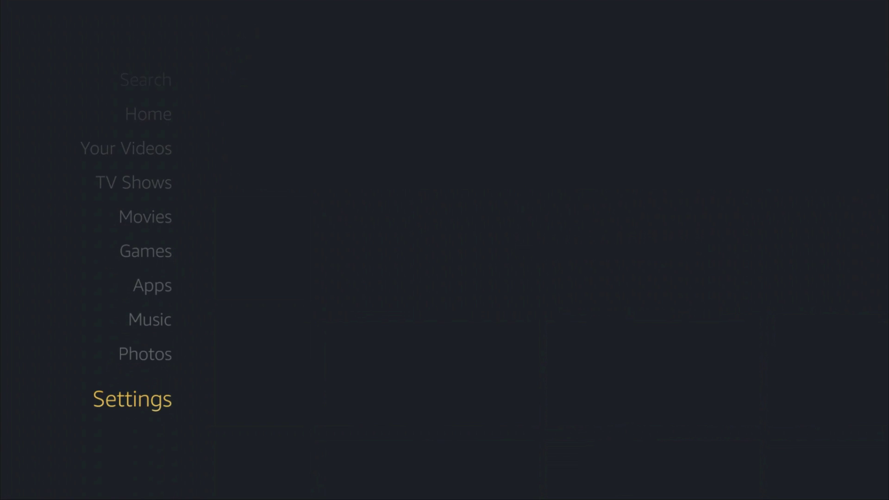
key(Right)
key(Right)
key(Right)
key(Right)
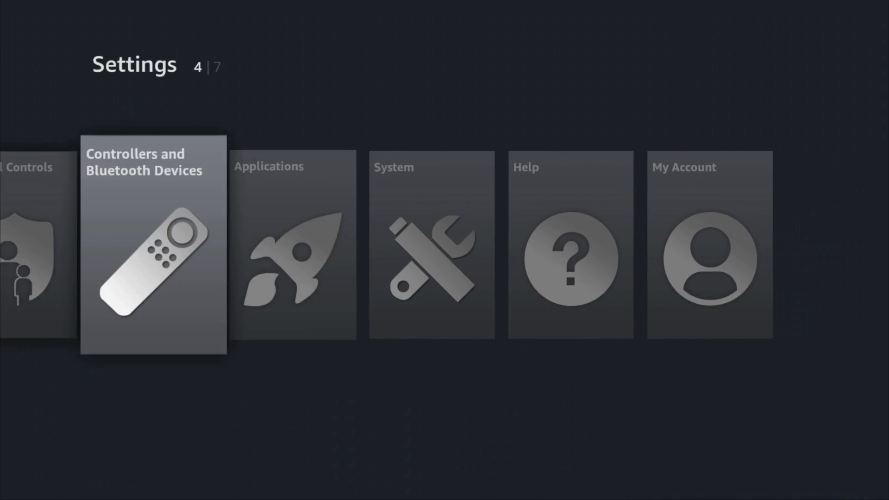
key(Right)
key(Return)
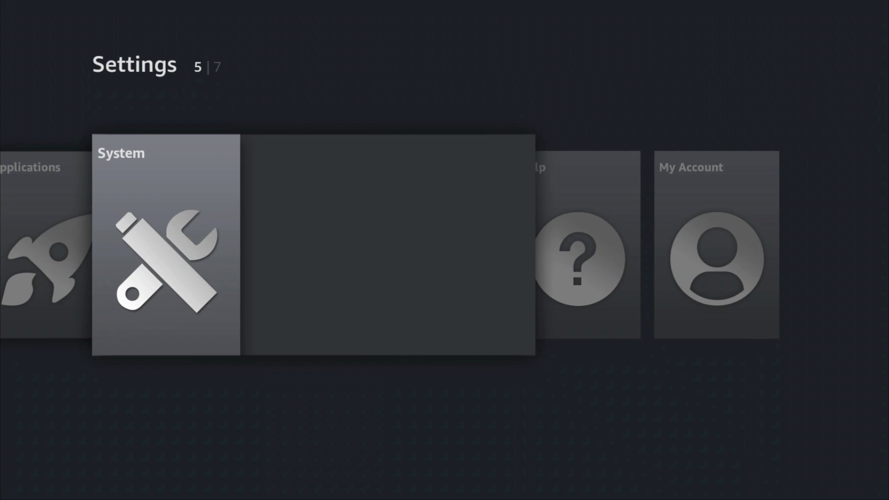
key(Down)
key(Down)
key(Down)
key(Down)
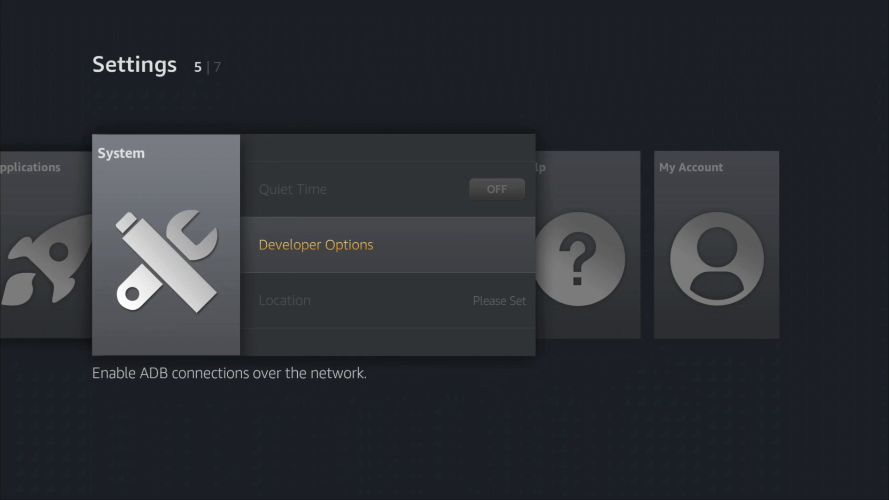
key(Return)
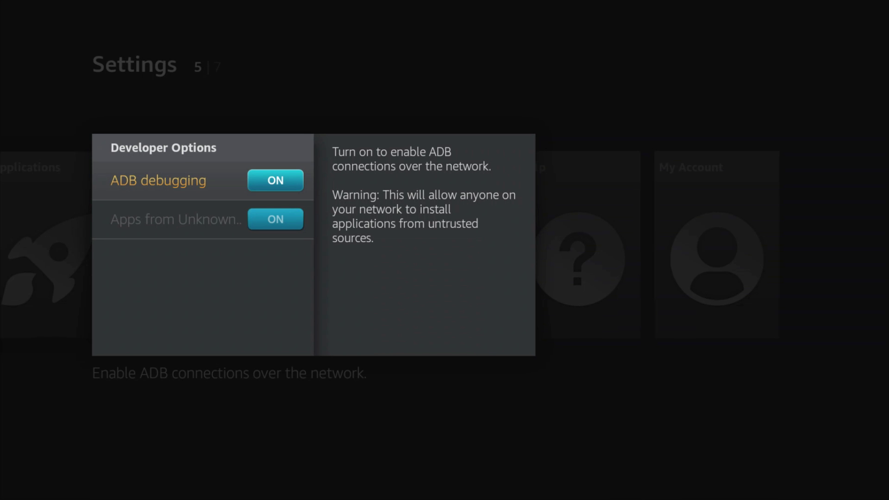
key(Escape)
key(Escape)
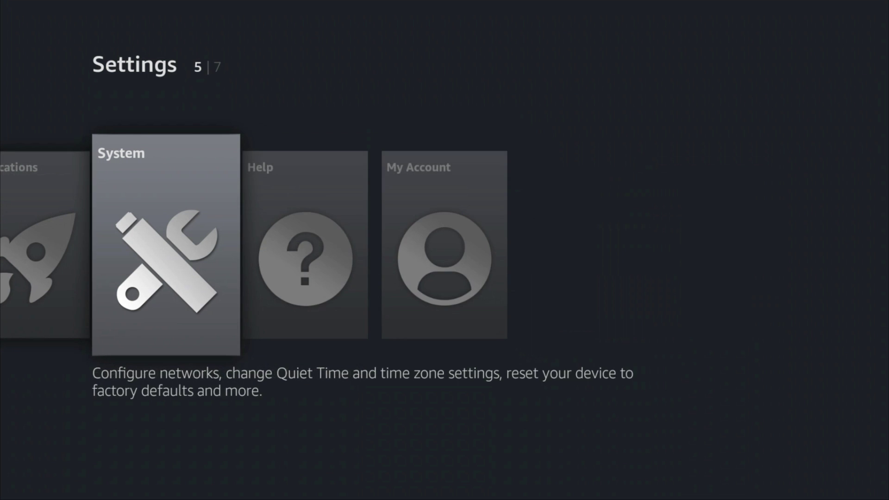
key(Escape)
Open the full Top Free apps list from the Apps section
key(Up)
key(Up)
key(Up)
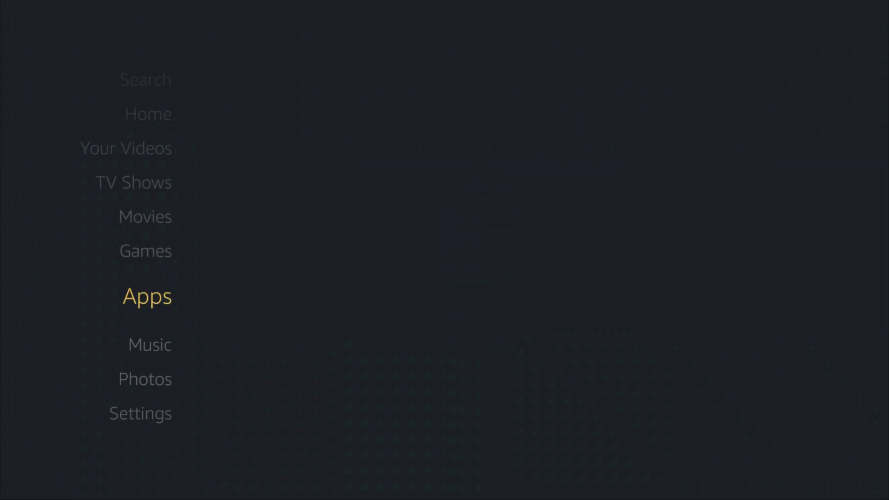
key(Up)
key(Down)
key(Right)
key(Down)
key(Down)
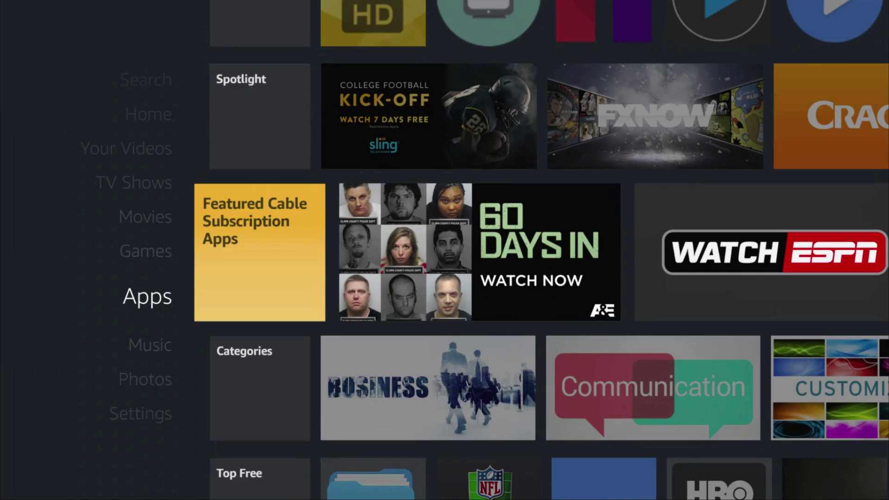
key(Down)
key(Down)
key(Return)
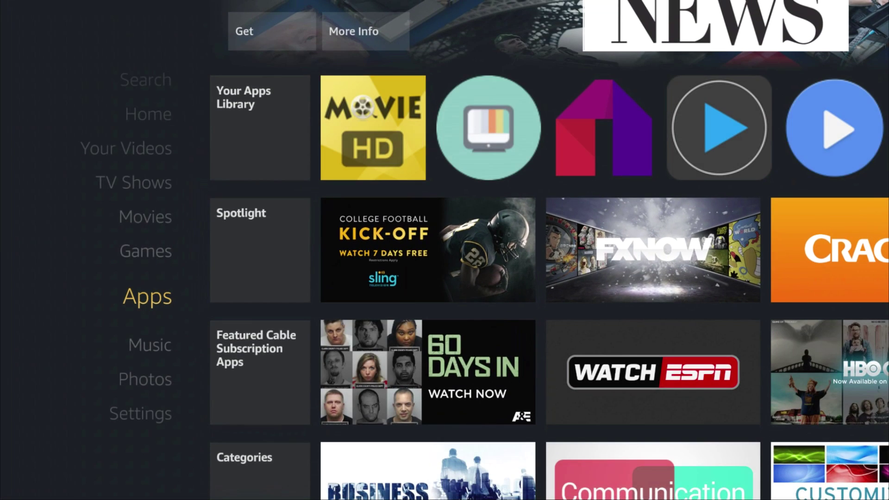
key(Up)
key(Up)
key(Up)
key(Up)
key(Up)
key(Up)
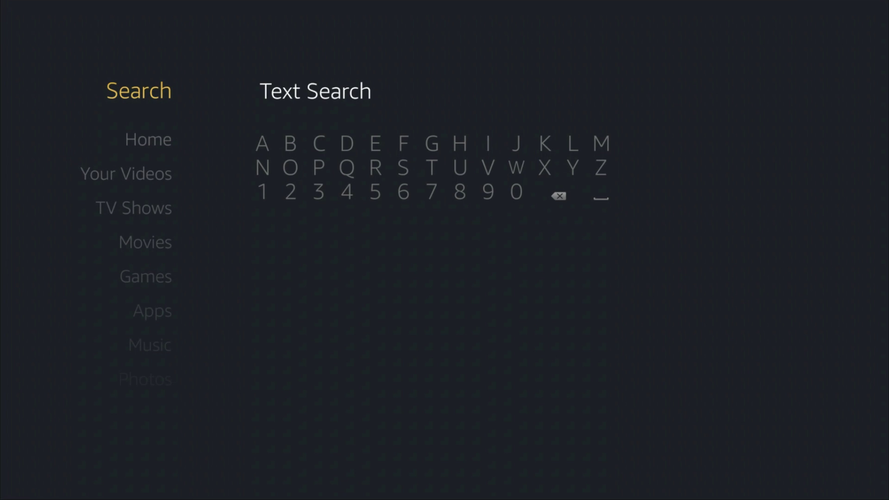
Return to Apps and reopen the Top Free row to reach ES File Explorer
key(Down)
key(Down)
key(Down)
key(Down)
key(Down)
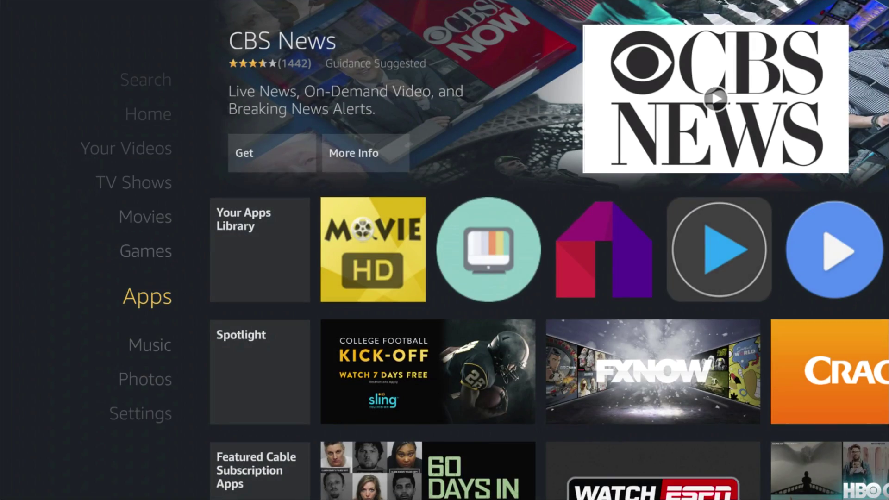
key(Right)
key(Down)
key(Down)
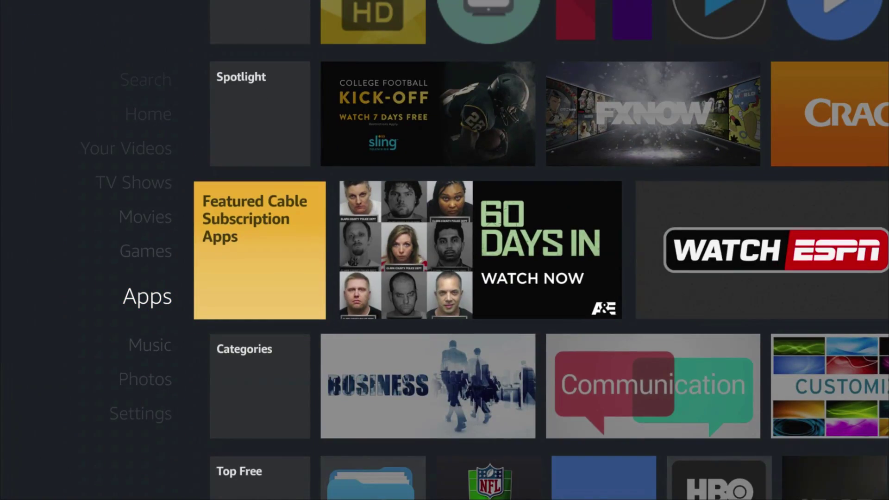
key(Down)
key(Down)
key(Down)
key(Return)
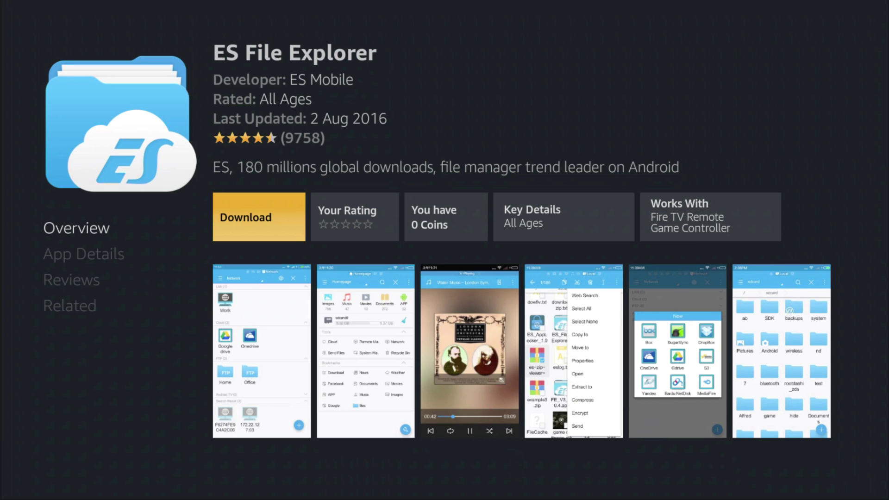
Download ES File Explorer and return to its app page after installation finishes
key(Return)
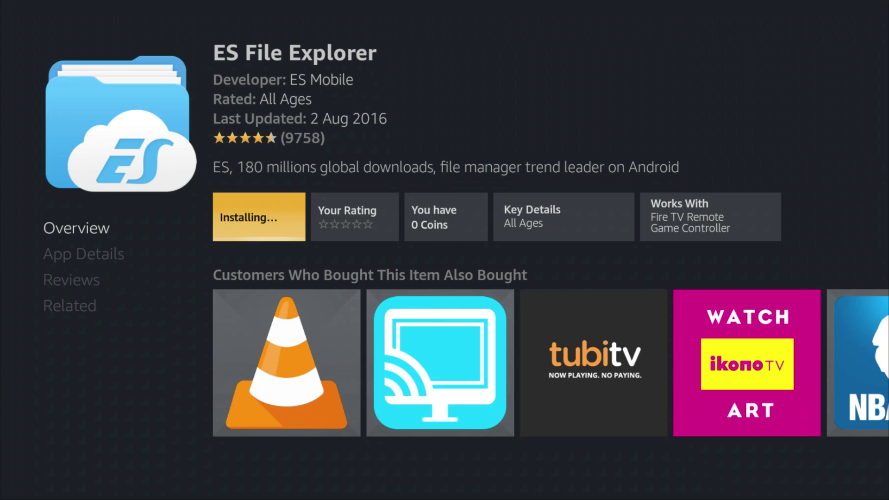
key(Escape)
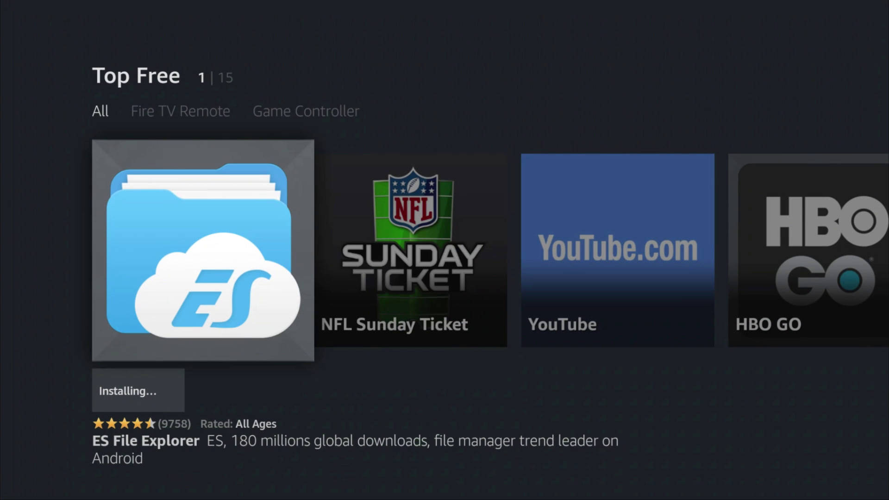
key(Return)
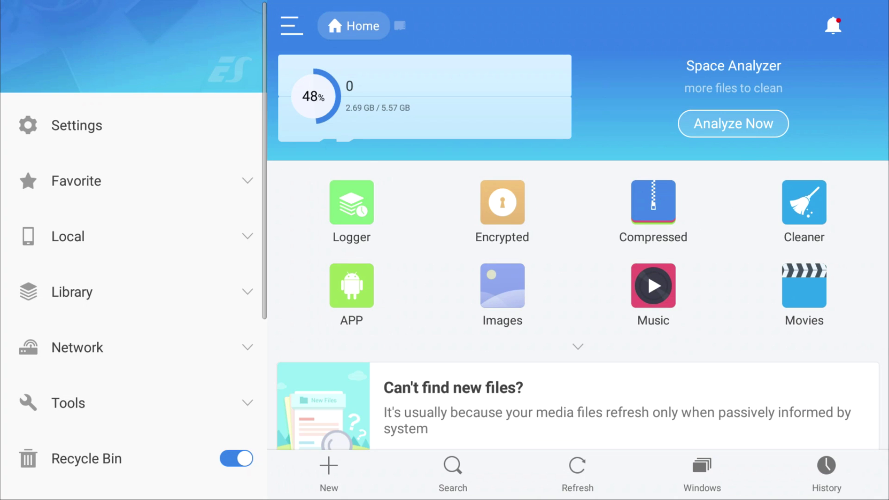
Accept the new-version update prompt on ES File Explorer's home page
click(577, 346)
click(69, 236)
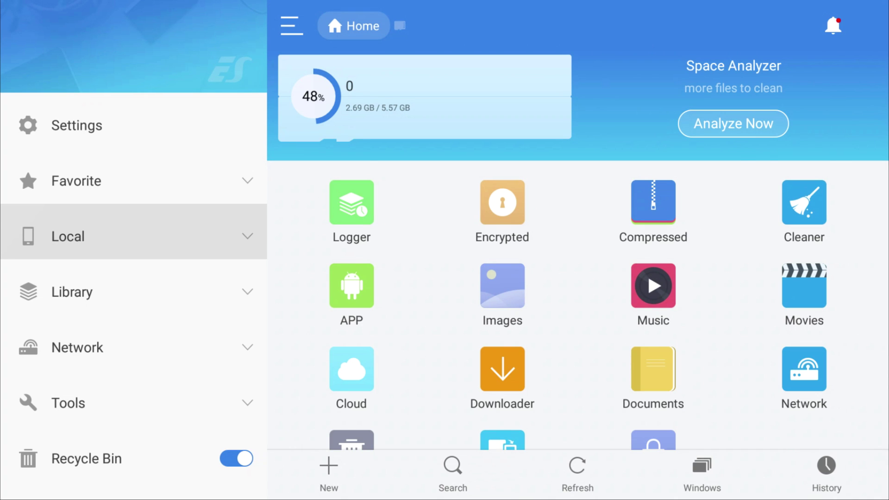
key(Up)
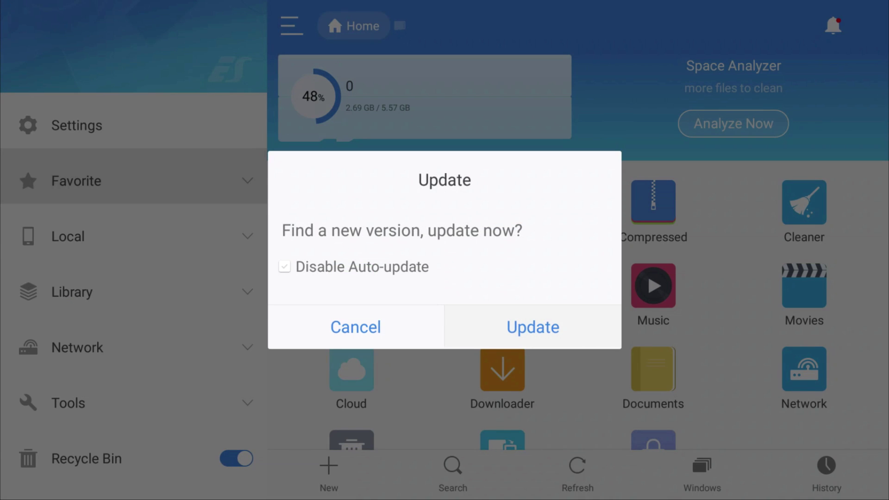
key(Return)
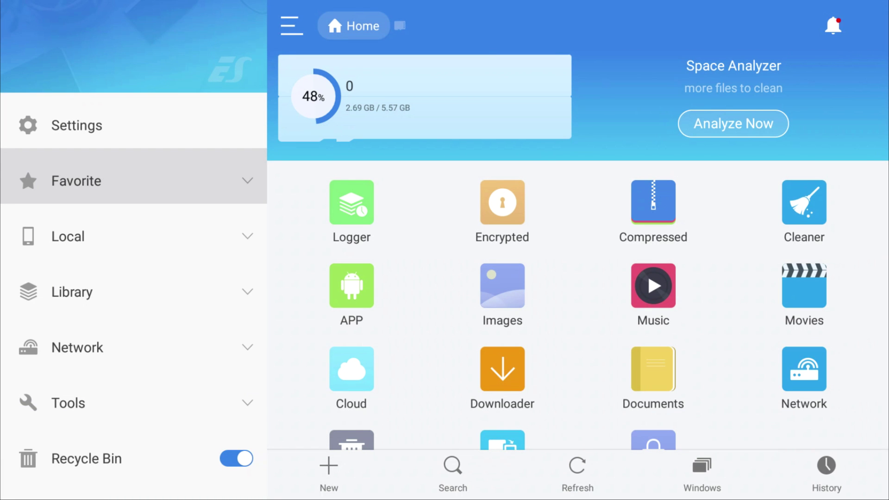
Expand Favorite in the side menu and choose Add
key(Down)
key(Up)
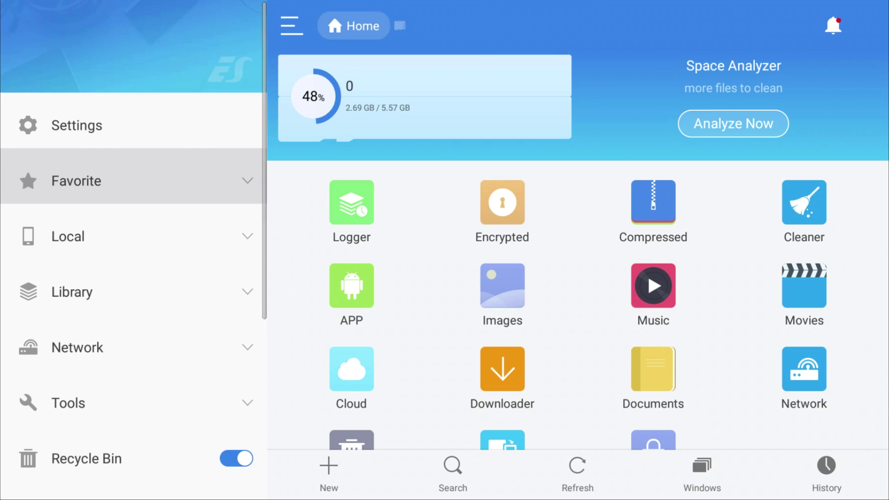
key(Return)
key(Down)
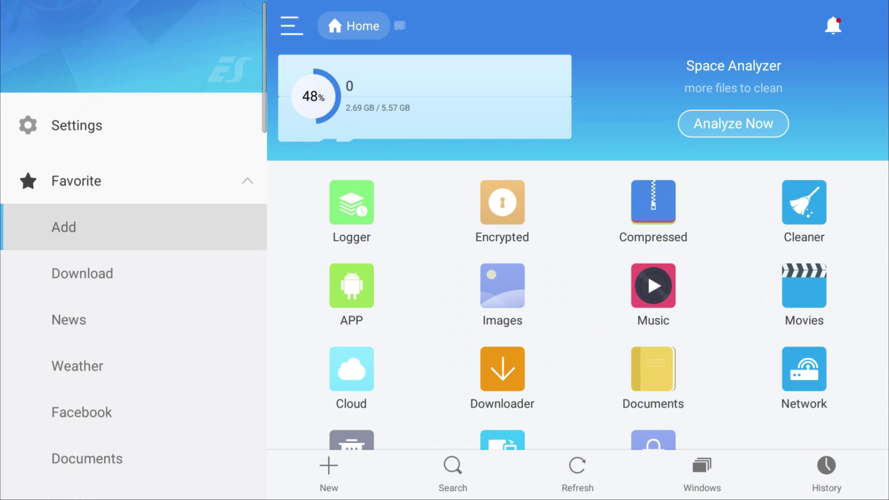
key(Return)
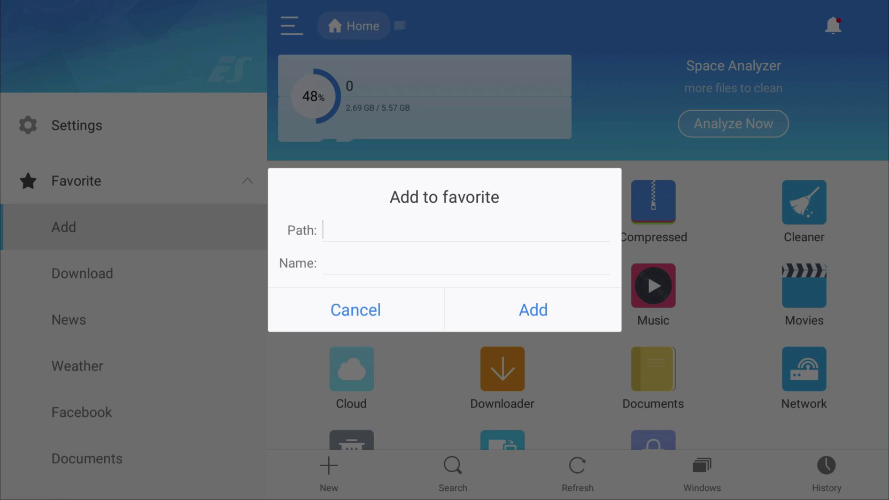
key(Return)
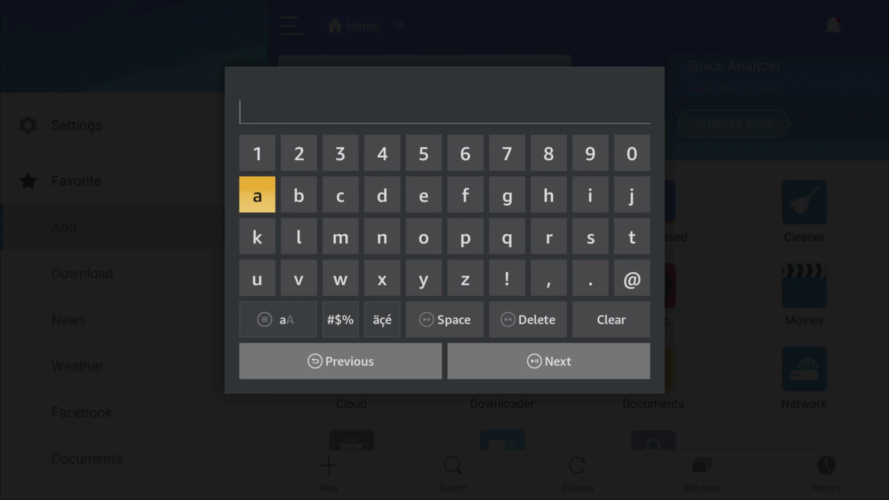
key(Right)
key(Down)
key(Right)
key(Right)
key(Right)
key(Right)
key(Right)
key(Right)
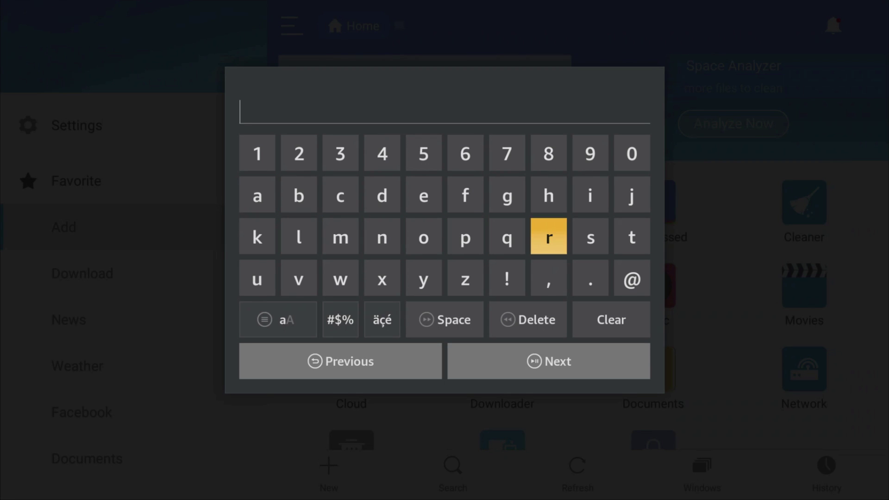
key(Up)
key(Return)
key(Right)
key(Right)
key(Right)
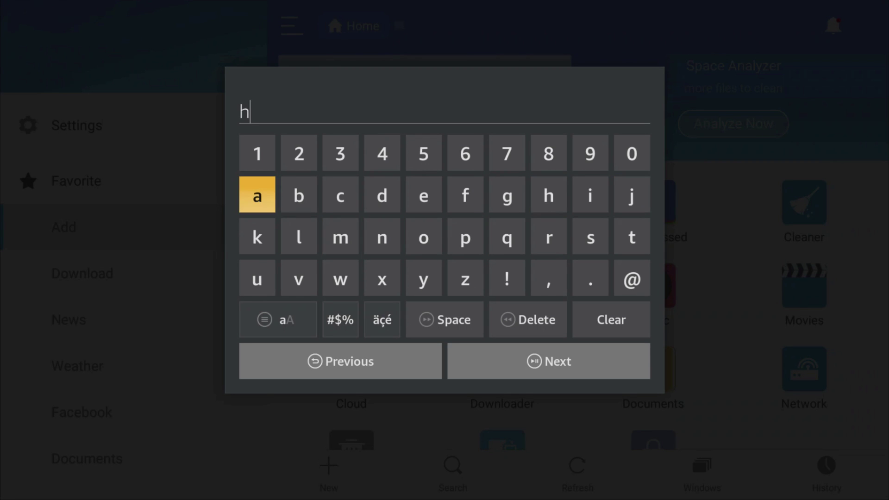
key(Left)
key(Down)
key(Return)
key(Return)
key(Left)
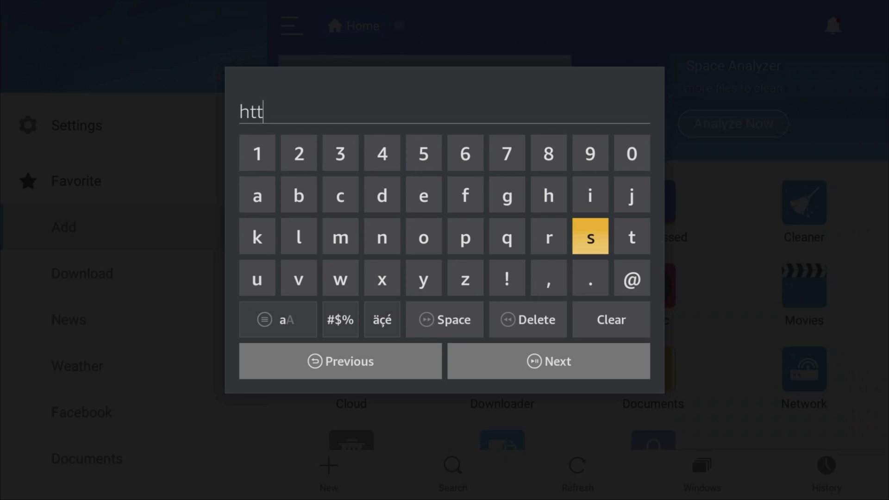
key(Left)
key(Left)
key(Left)
key(Return)
key(Down)
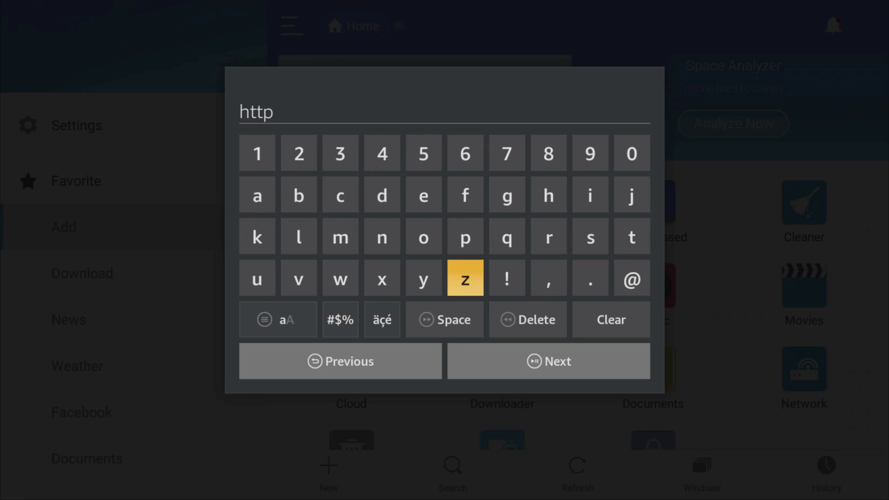
key(Left)
key(Left)
key(Left)
key(Down)
key(Return)
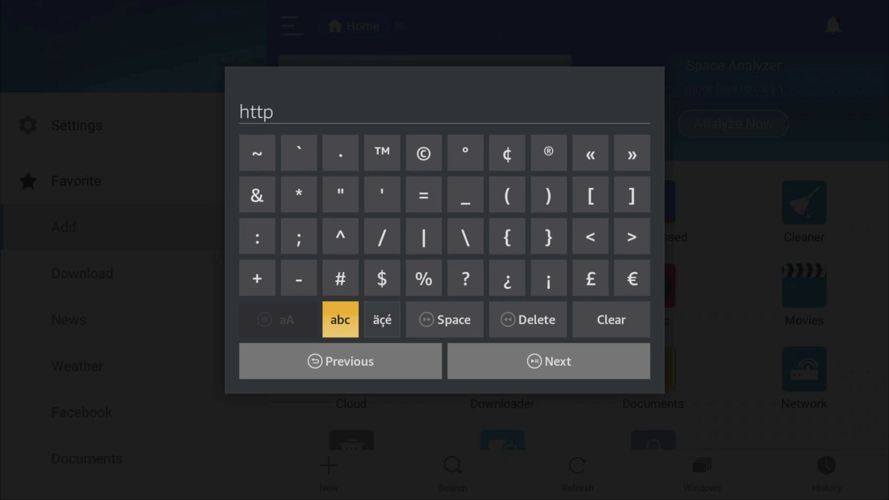
key(Up)
key(Up)
key(Left)
key(Left)
key(Return)
key(Right)
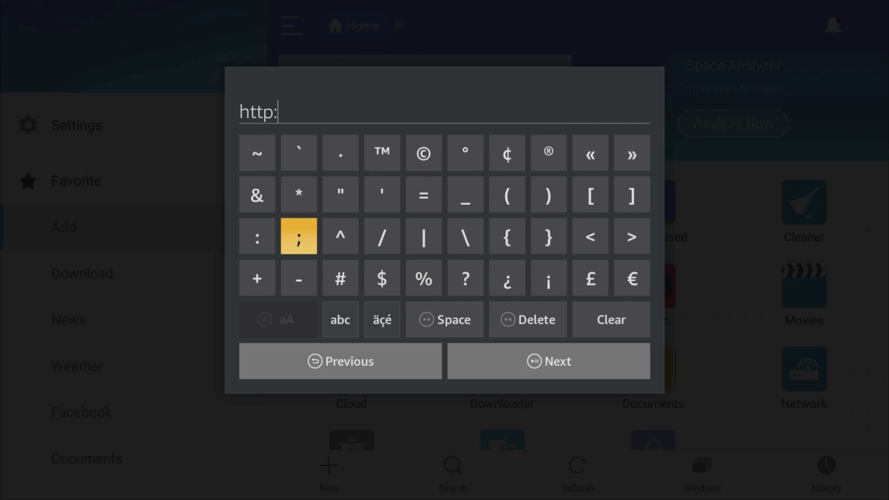
key(Right)
key(Right)
key(Return)
key(Return)
key(Down)
key(Down)
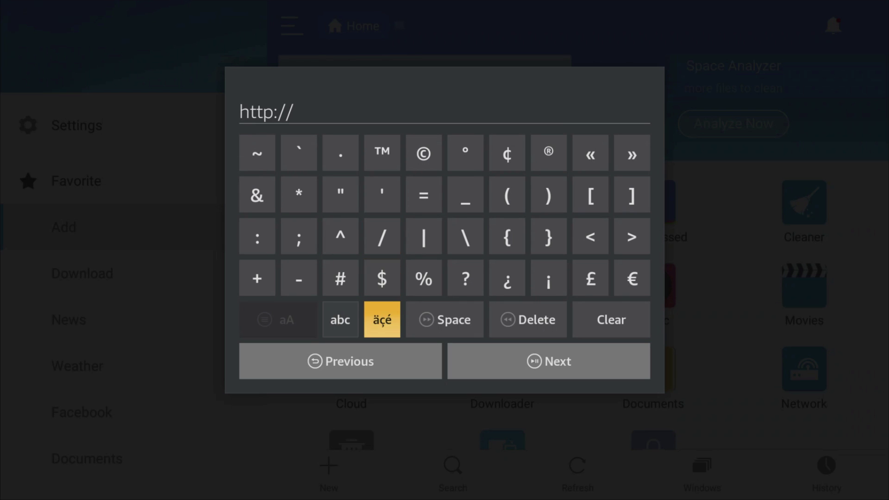
key(Left)
key(Return)
key(Up)
key(Right)
key(Right)
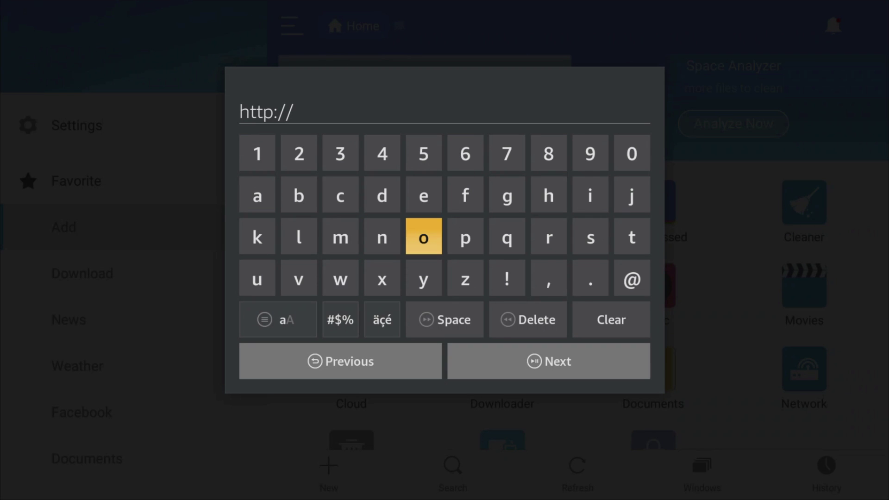
key(Return)
key(Down)
key(Left)
key(Left)
key(Left)
key(Return)
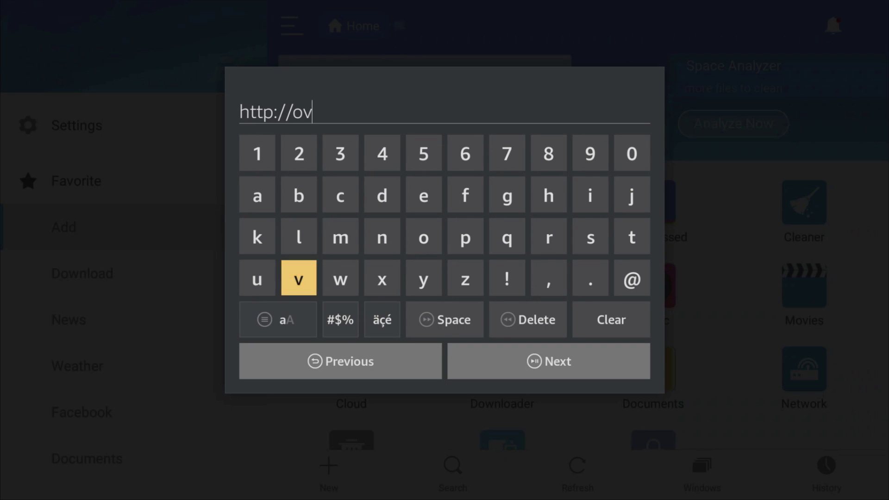
key(Up)
key(Up)
key(Right)
key(Right)
key(Right)
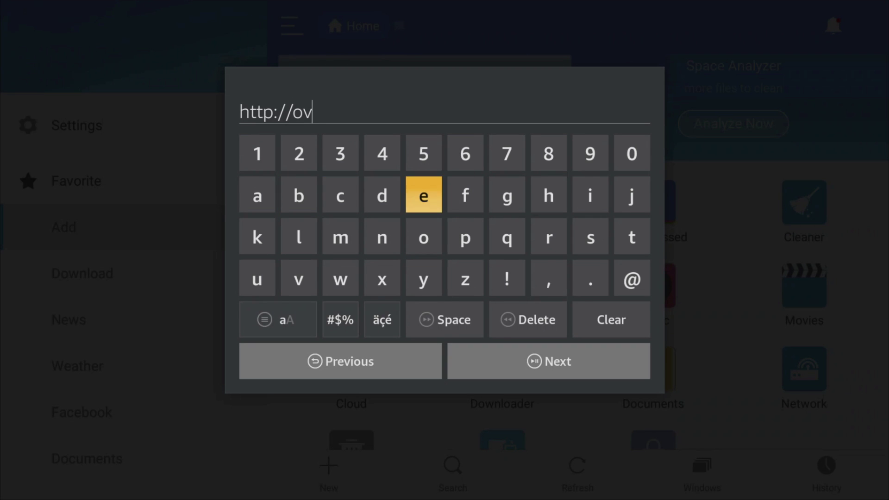
key(Return)
key(Left)
key(Left)
key(Down)
key(Right)
key(Right)
key(Right)
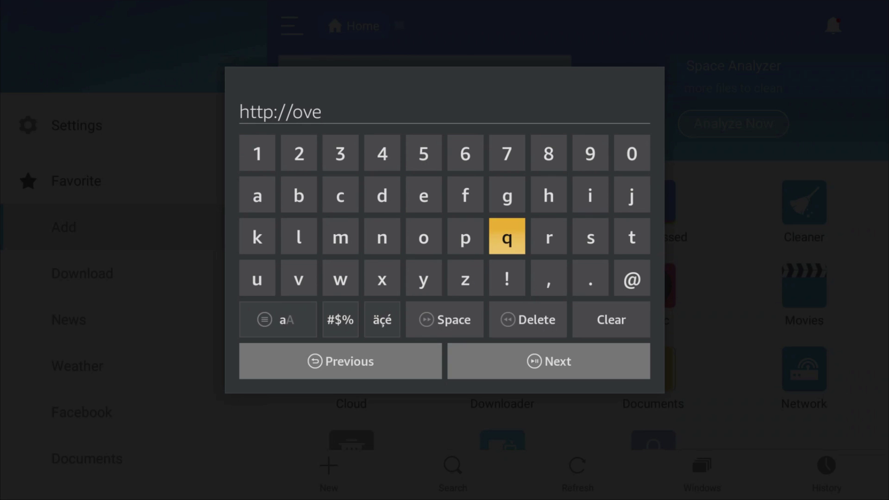
key(Right)
key(Return)
key(Left)
key(Left)
key(Left)
key(Left)
key(Up)
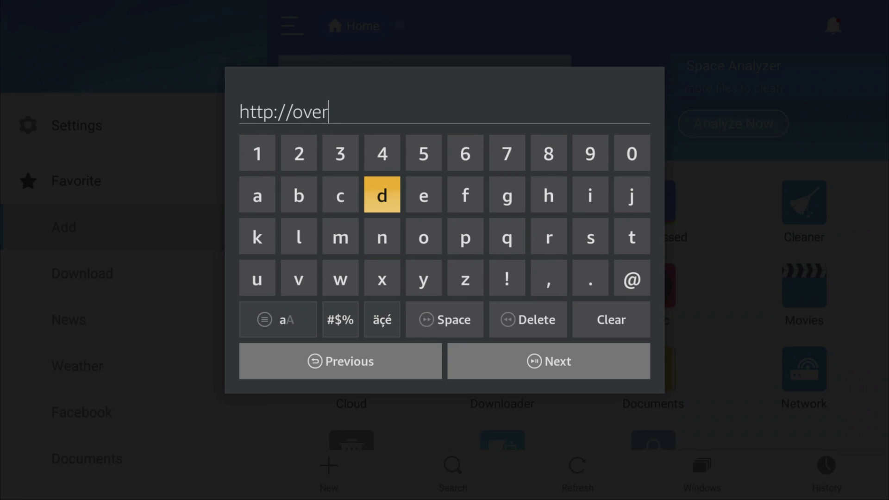
key(Return)
key(Right)
key(Down)
key(Return)
key(Right)
key(Right)
key(Right)
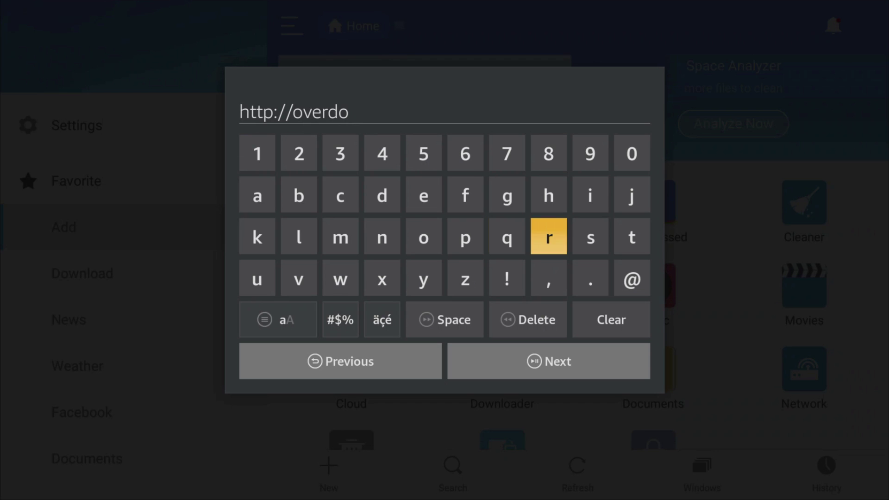
key(Right)
key(Return)
key(Up)
key(Left)
key(Left)
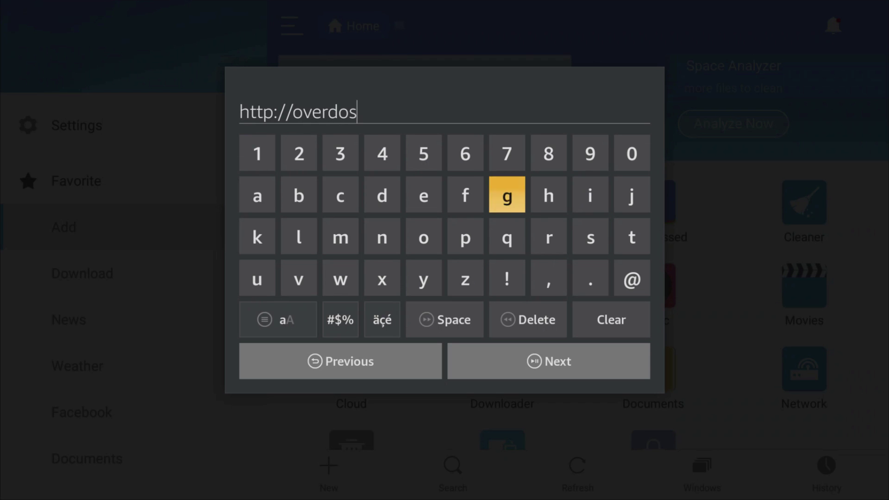
key(Left)
key(Left)
key(Return)
key(Down)
key(Down)
key(Right)
key(Right)
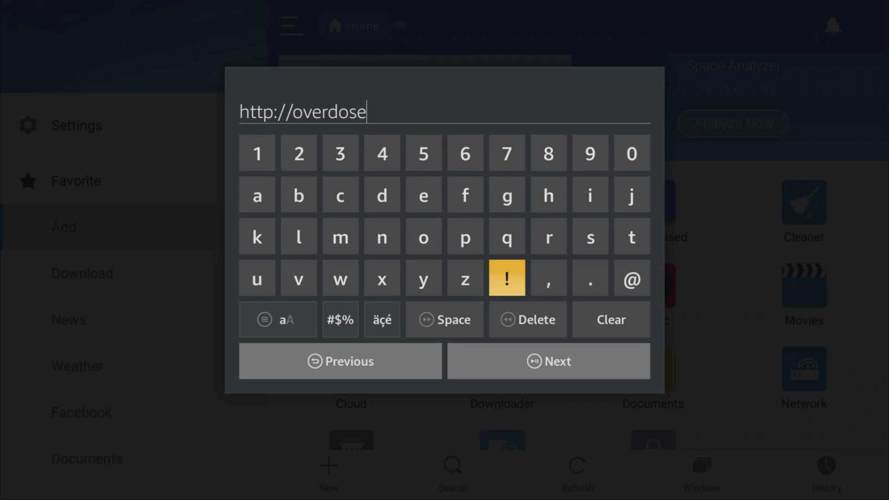
key(Right)
key(Right)
key(Return)
key(Left)
key(Left)
key(Left)
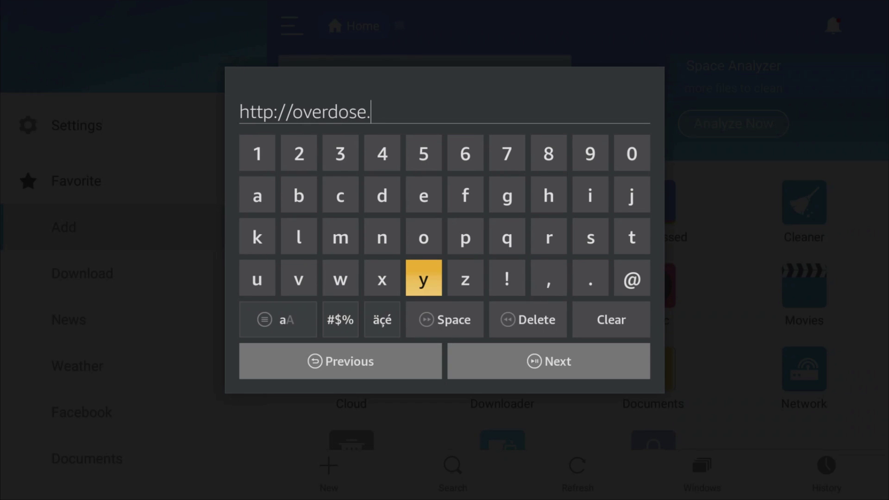
Add 'srve.io' to complete the domain overdose.srve.io
key(Up)
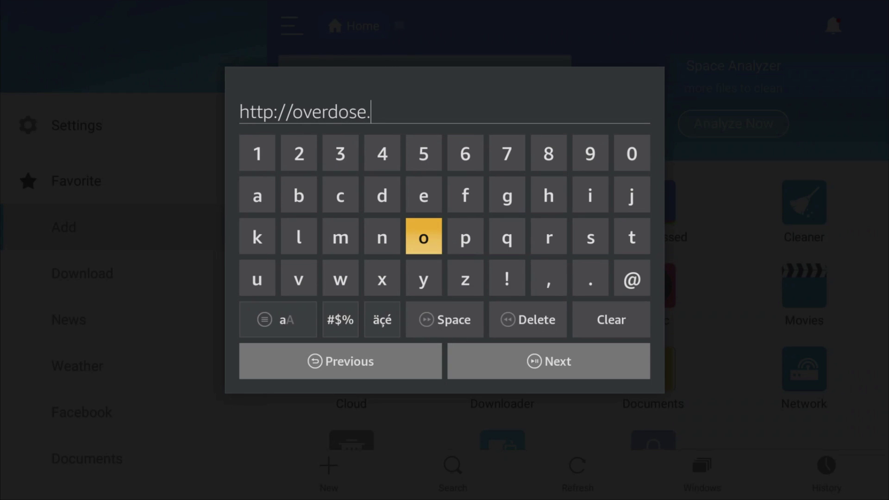
key(Right)
key(Right)
key(Right)
key(Right)
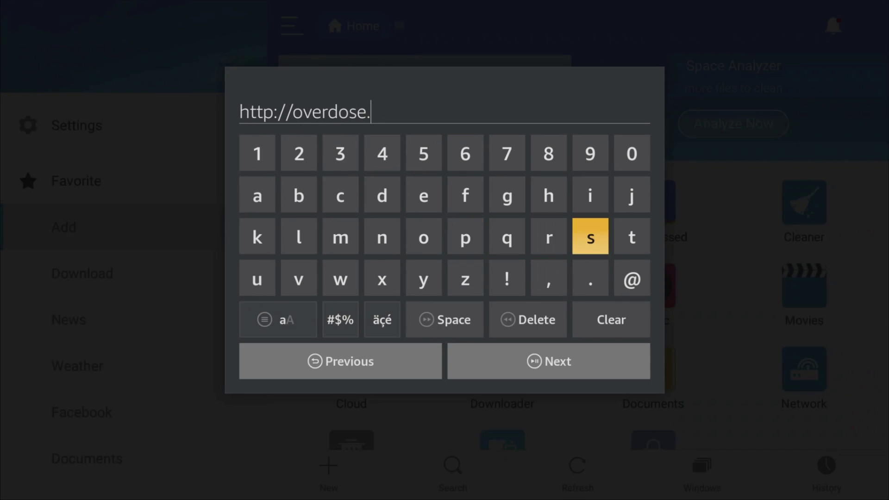
key(Return)
key(Left)
key(Return)
key(Down)
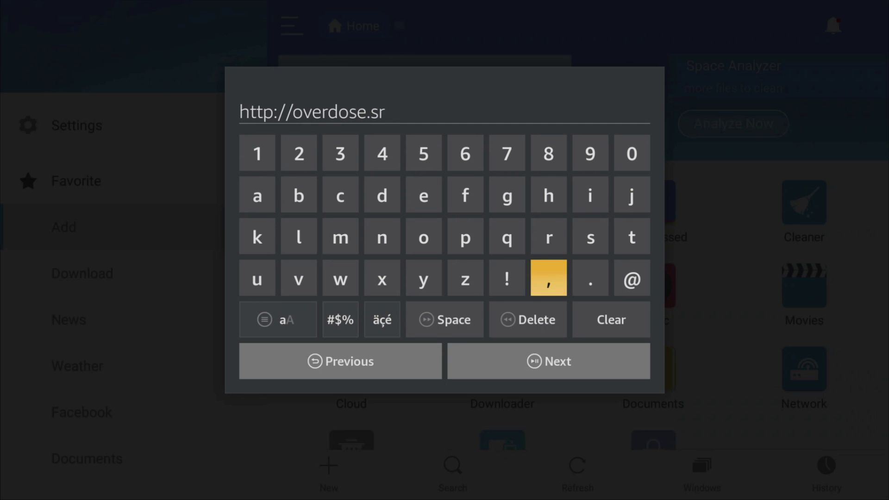
key(Left)
key(Left)
key(Left)
key(Left)
key(Left)
key(Left)
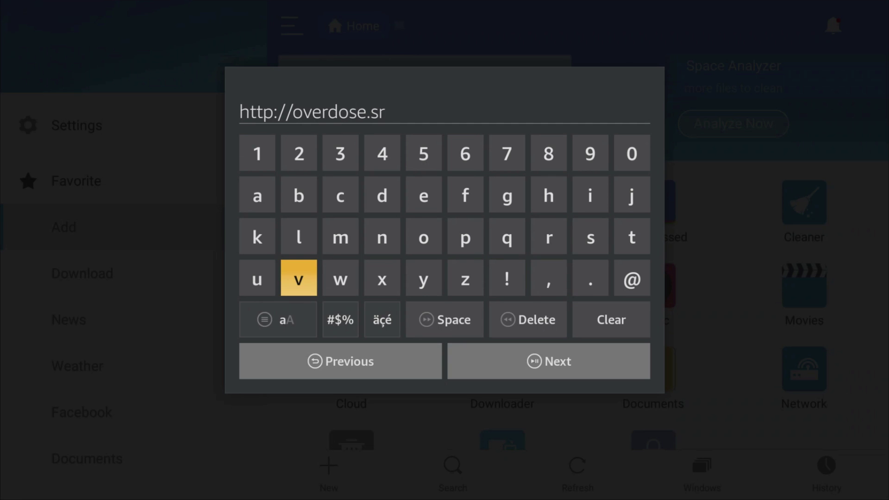
key(Return)
key(Up)
key(Up)
key(Right)
key(Right)
key(Right)
key(Return)
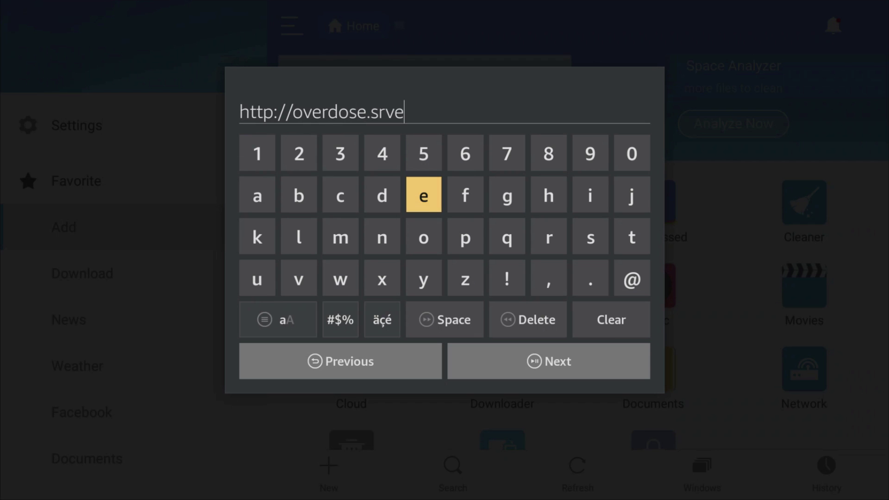
key(Down)
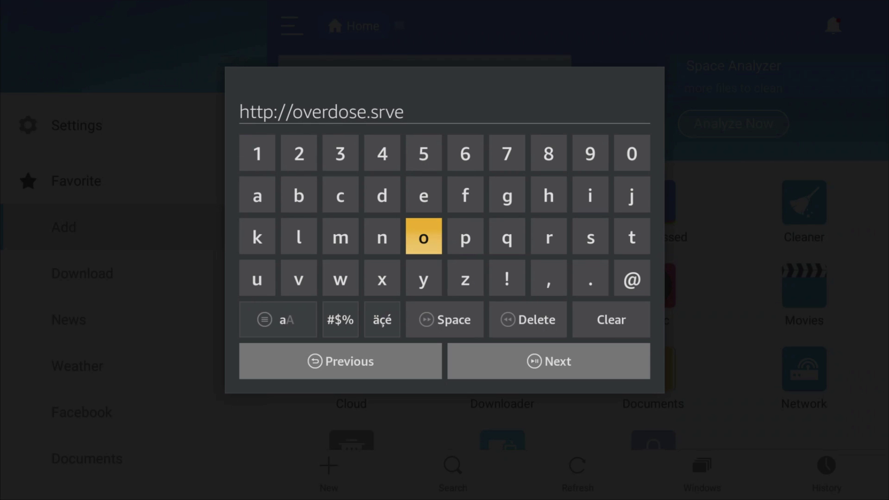
key(Down)
key(Down)
key(Right)
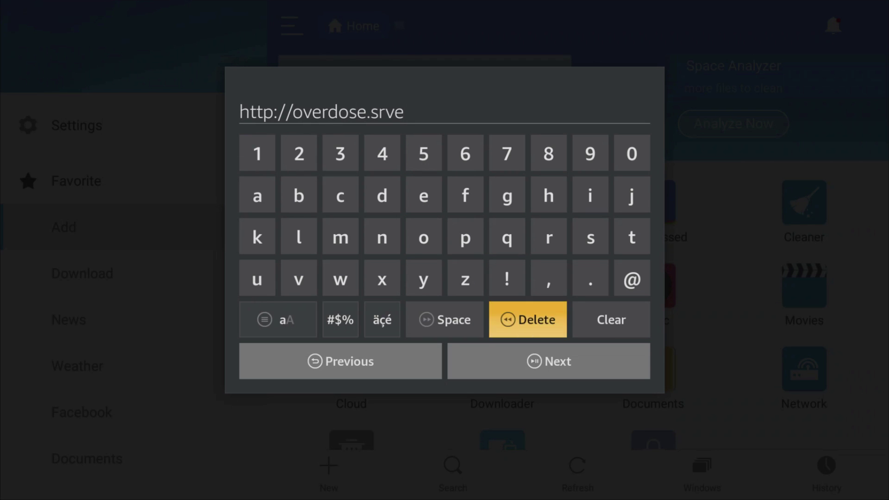
key(Right)
key(Up)
key(Return)
key(Left)
key(Left)
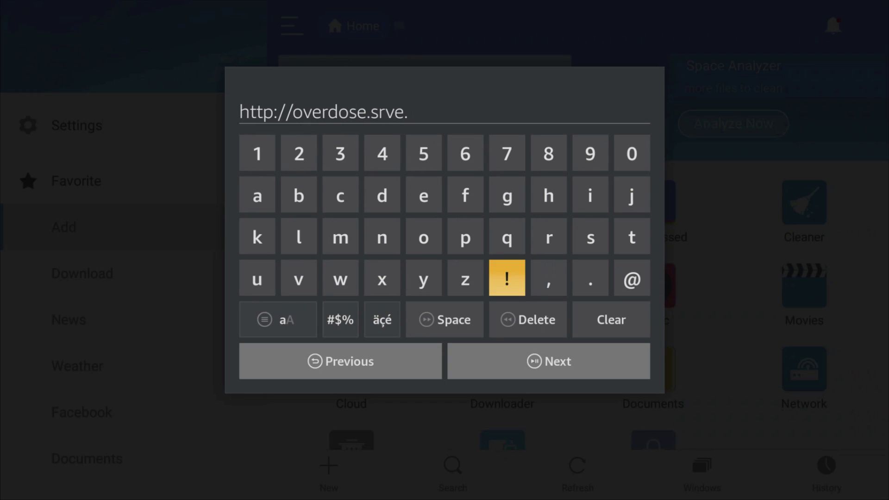
key(Up)
key(Up)
key(Right)
key(Right)
key(Return)
key(Left)
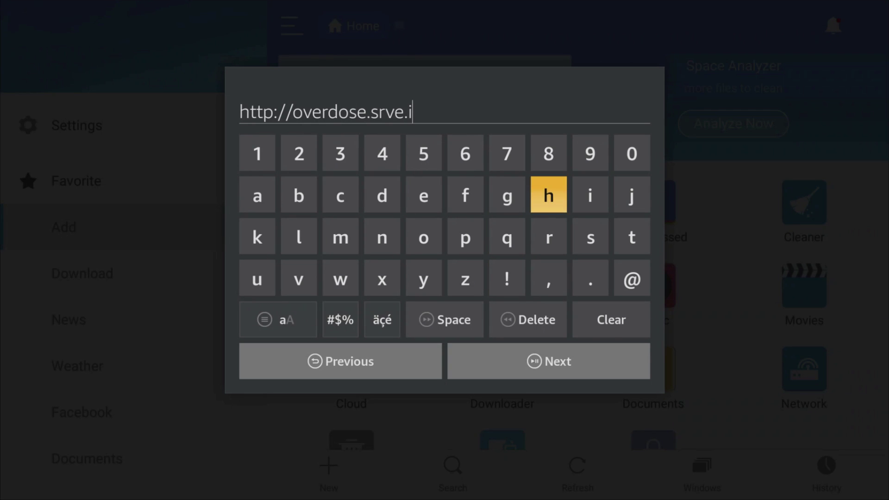
key(Left)
key(Left)
key(Left)
key(Down)
key(Return)
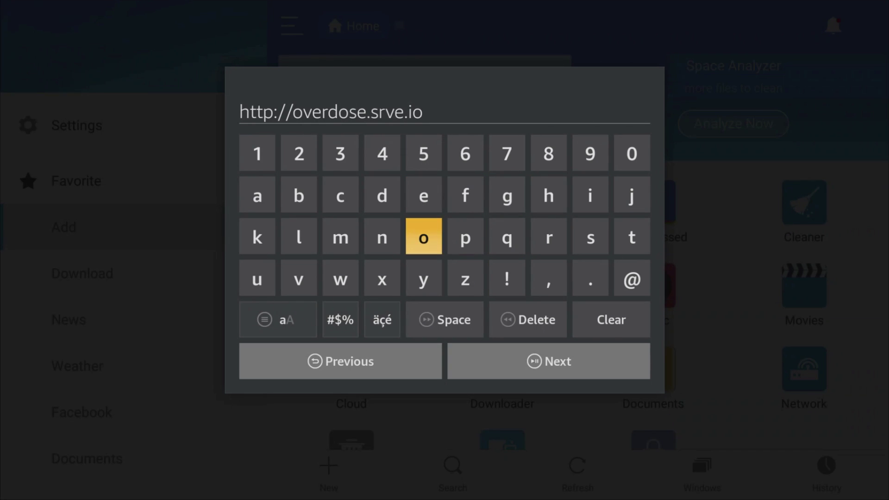
Append '/stick' to the path and submit it with Next
key(Down)
key(Down)
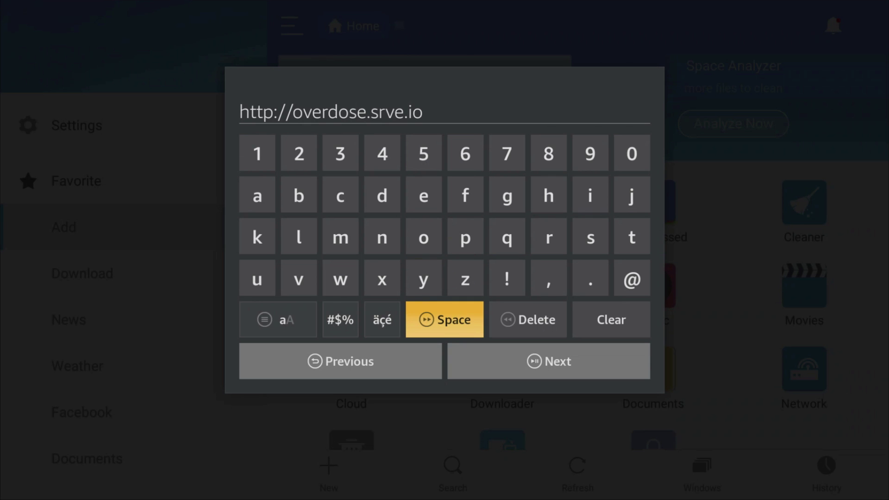
key(Left)
key(Left)
key(Return)
key(Up)
key(Up)
key(Right)
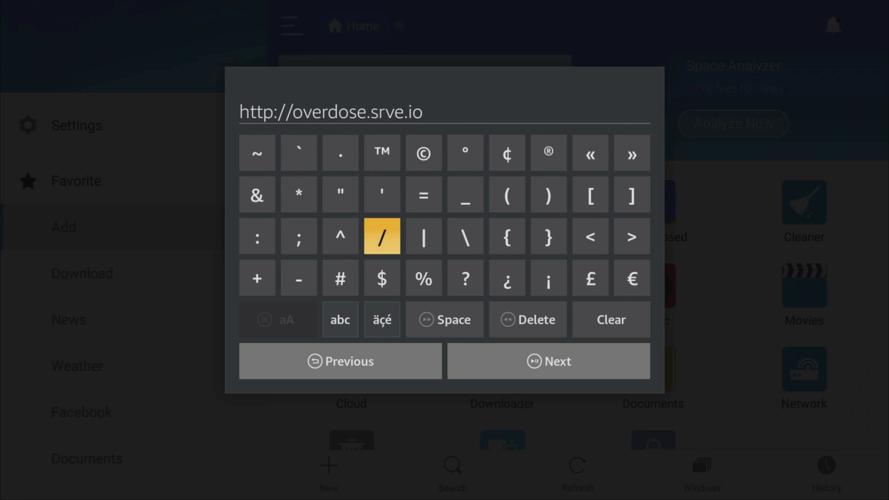
key(Return)
key(Down)
key(Down)
key(Left)
key(Return)
key(Up)
key(Up)
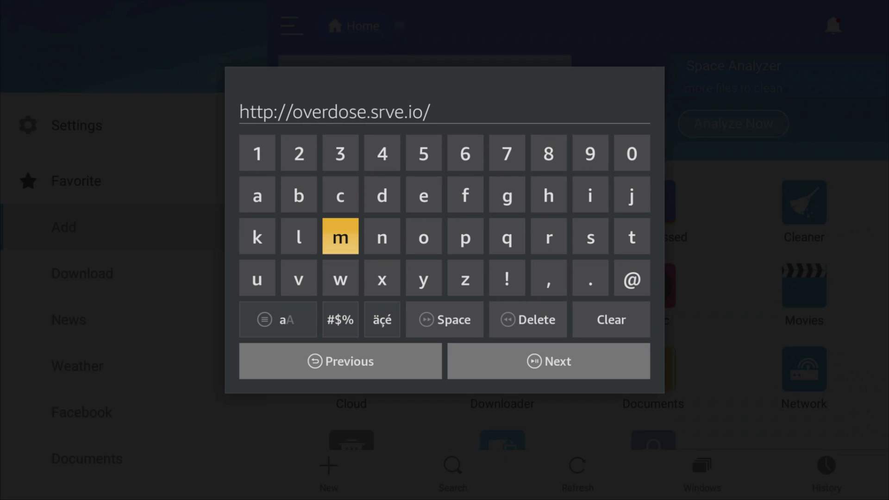
key(Right)
key(Right)
key(Right)
key(Right)
key(Right)
key(Right)
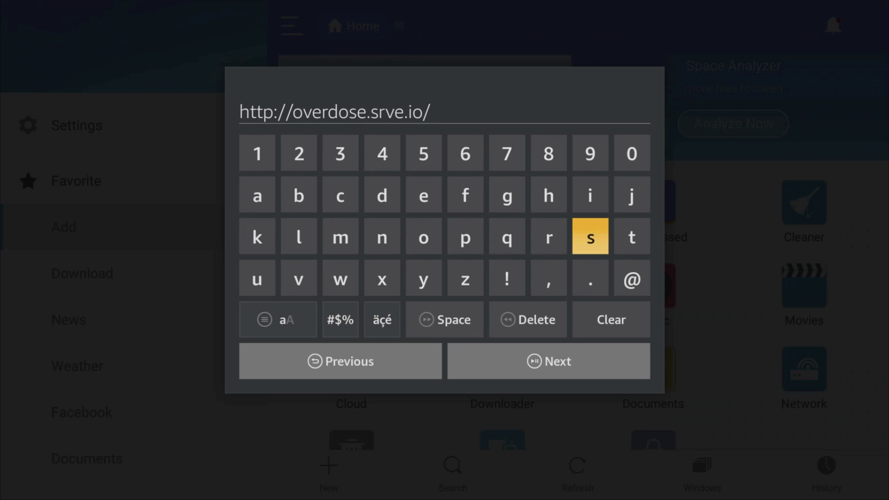
key(Return)
key(Right)
key(Return)
key(Up)
key(Left)
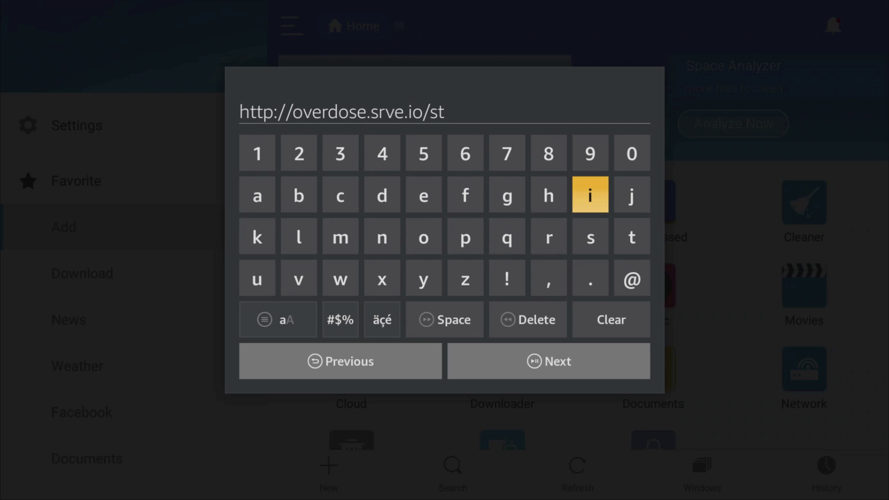
key(Return)
key(Left)
key(Left)
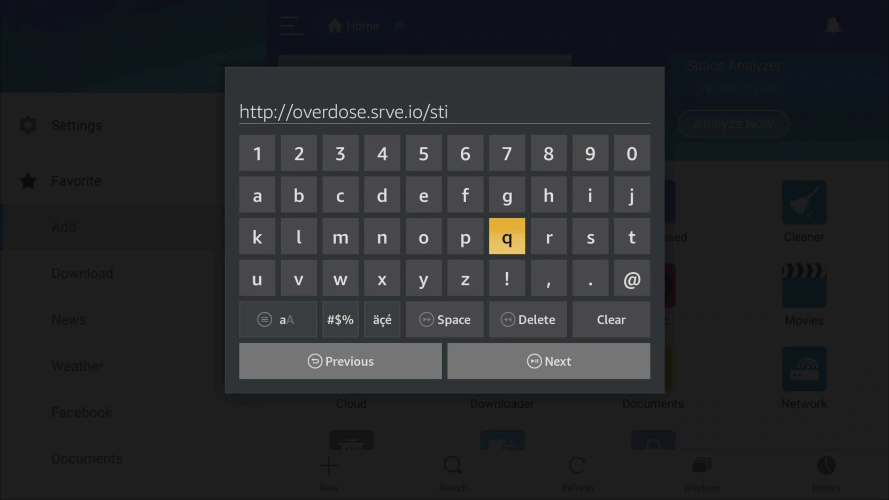
key(Left)
key(Left)
key(Left)
key(Left)
key(Up)
key(Return)
key(Down)
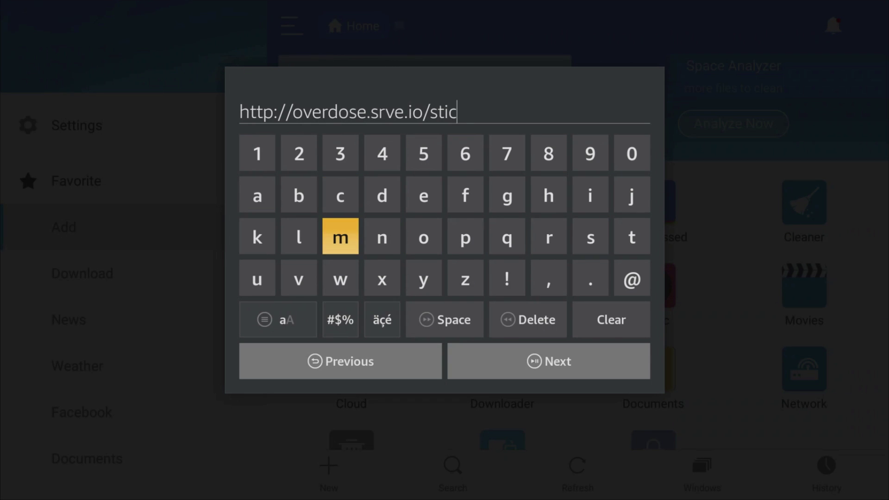
key(Left)
key(Left)
key(Return)
key(Down)
key(Down)
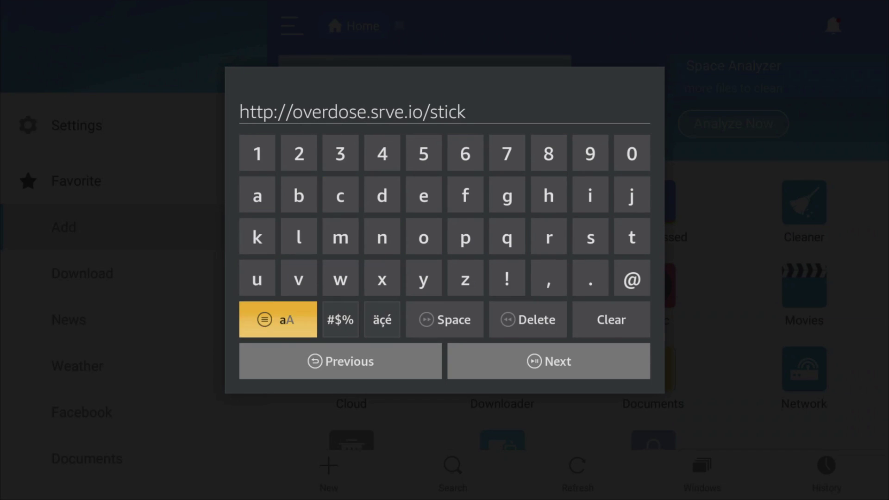
key(Down)
key(Right)
key(Return)
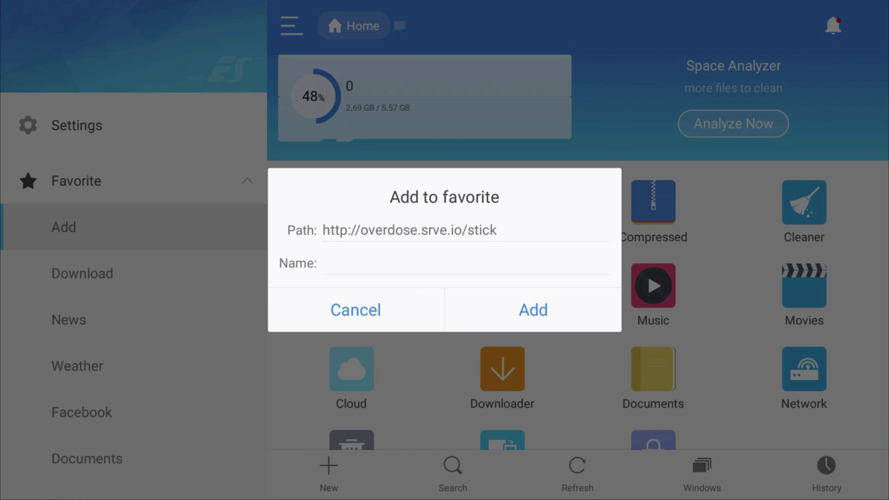
Enter 1234567 as the favorite's name on the on-screen keyboard
key(Down)
key(Return)
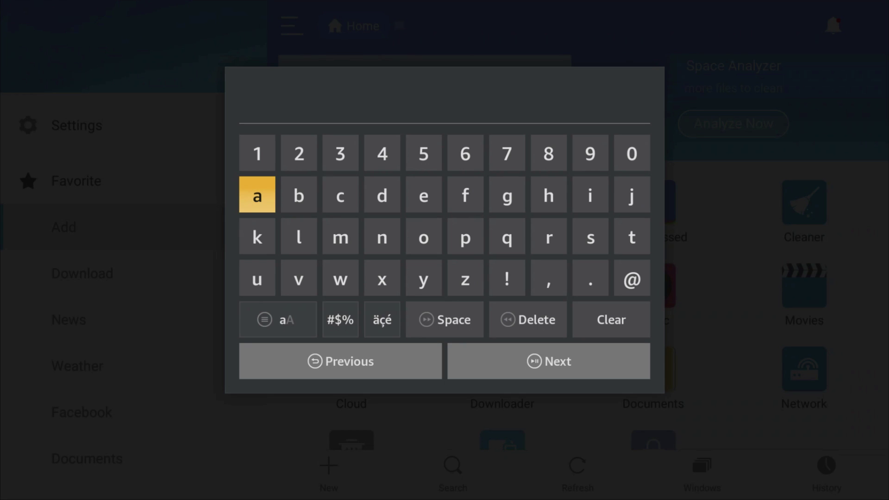
key(Down)
key(Up)
key(Up)
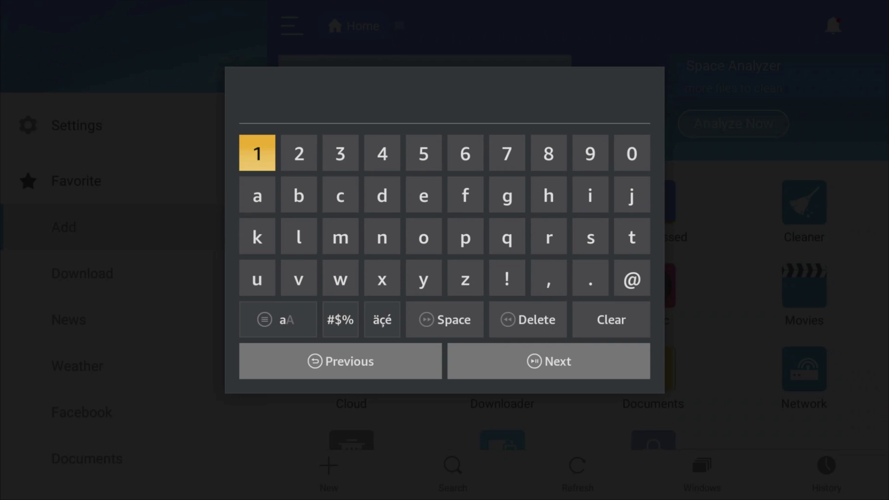
key(Return)
key(Right)
key(Return)
key(Right)
key(Return)
key(Right)
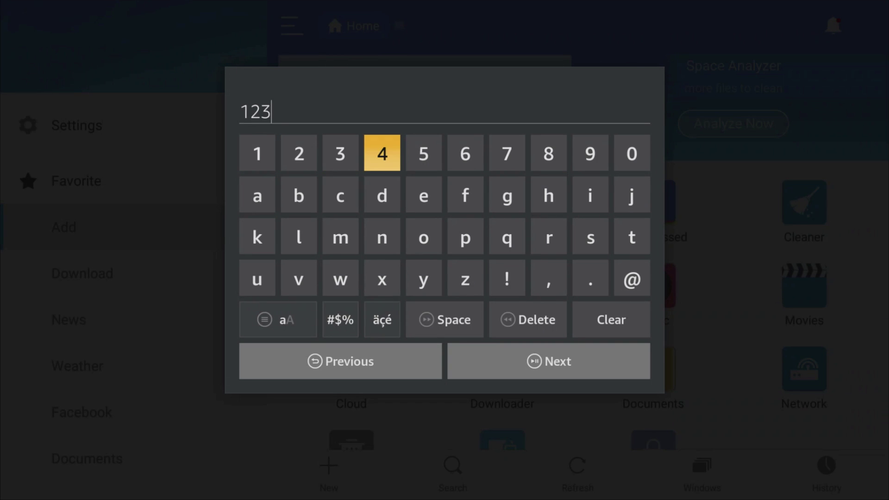
key(Return)
key(Right)
key(Return)
key(Right)
key(Return)
key(Right)
key(Return)
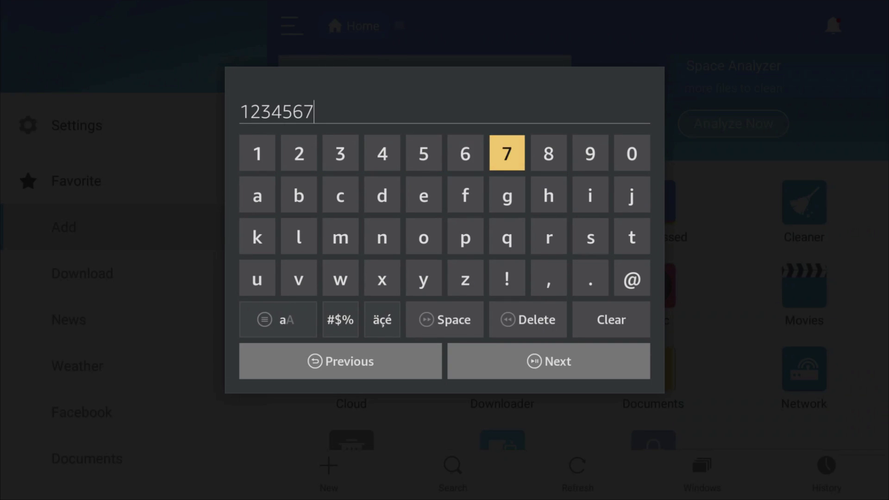
Confirm the name 1234567 and add the favorite
key(Down)
key(Down)
key(Down)
key(Down)
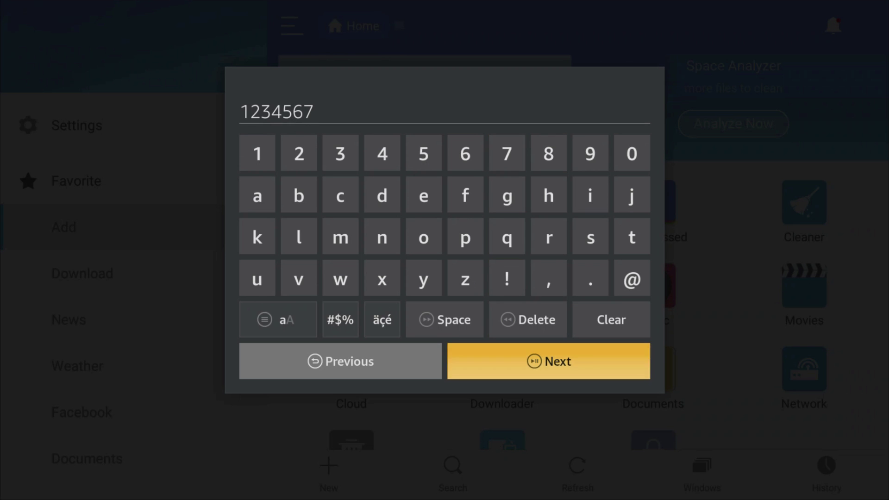
key(Return)
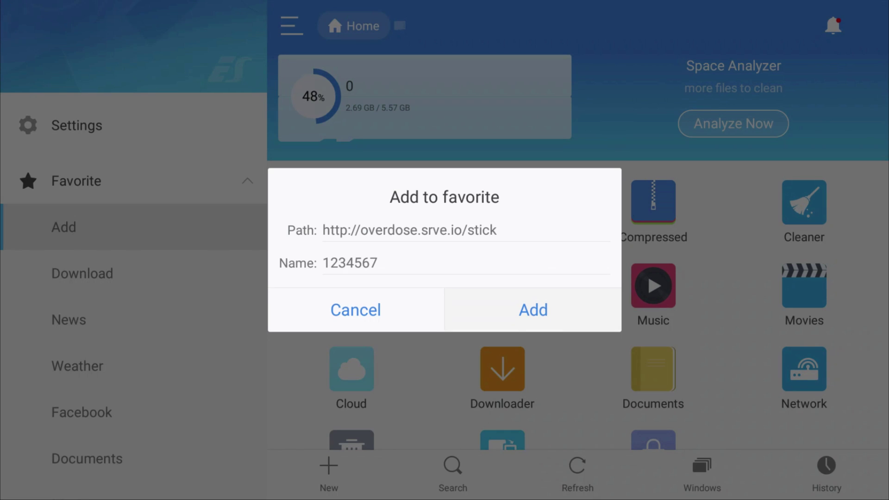
key(Return)
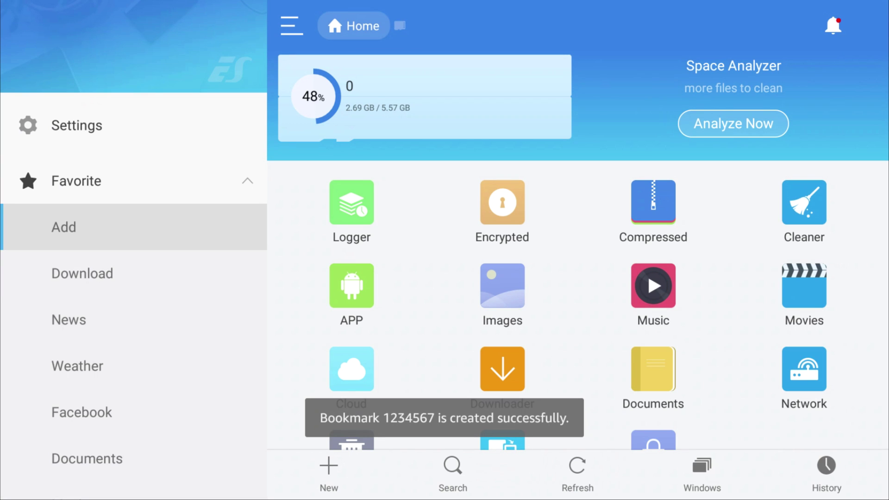
Open the 1234567 favourite from the ES File Explorer sidebar
key(Down)
key(Up)
key(Down)
key(Down)
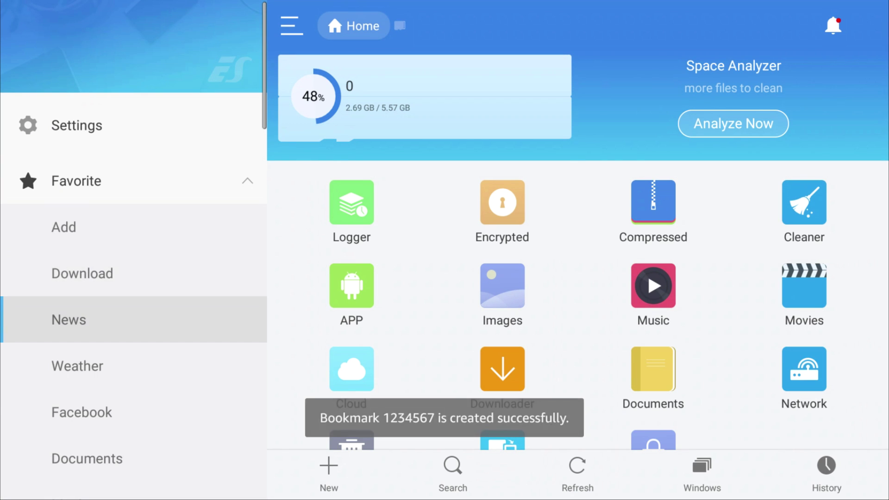
key(Down)
key(Down)
key(Down)
key(Down)
key(Down)
key(Down)
key(Down)
key(Down)
key(Down)
key(Down)
key(Down)
key(Down)
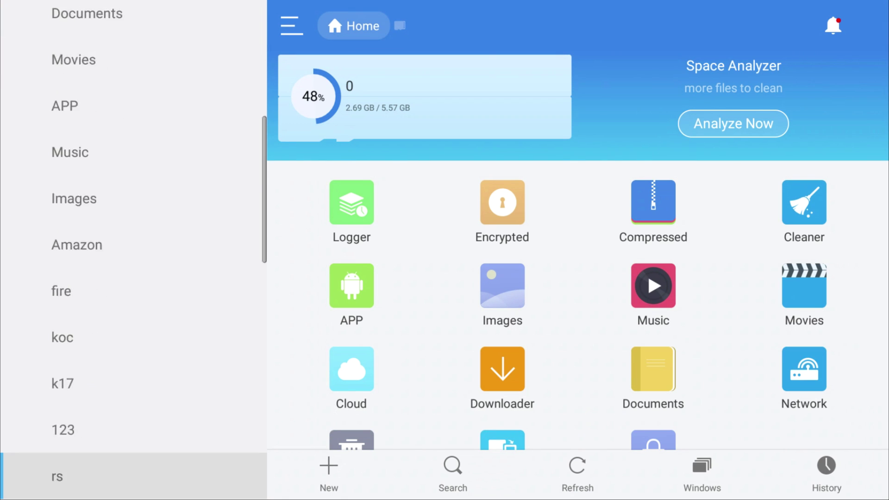
key(Down)
key(Down)
key(Down)
key(Up)
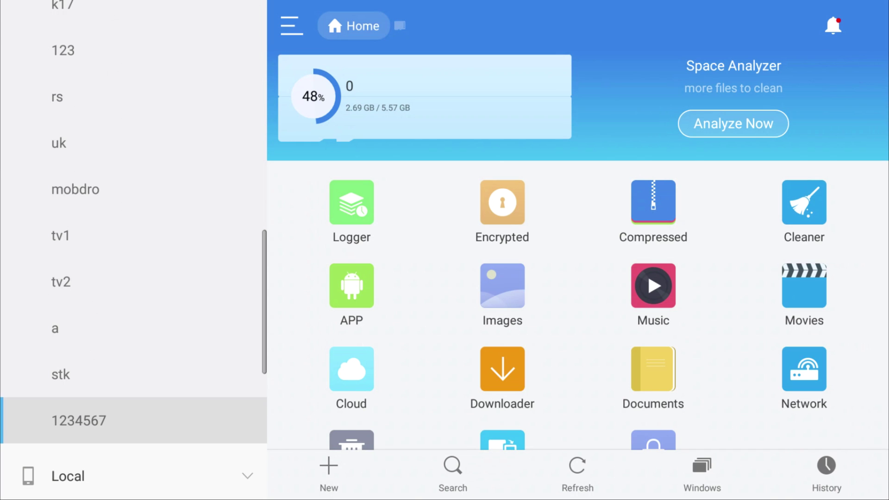
key(Return)
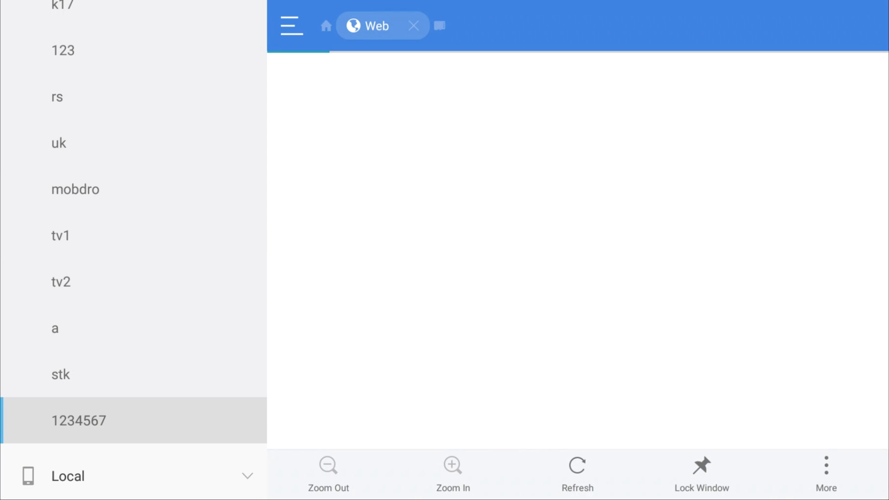
Download mousetoggle.zip from the Index of /stick page and open the archive
key(Right)
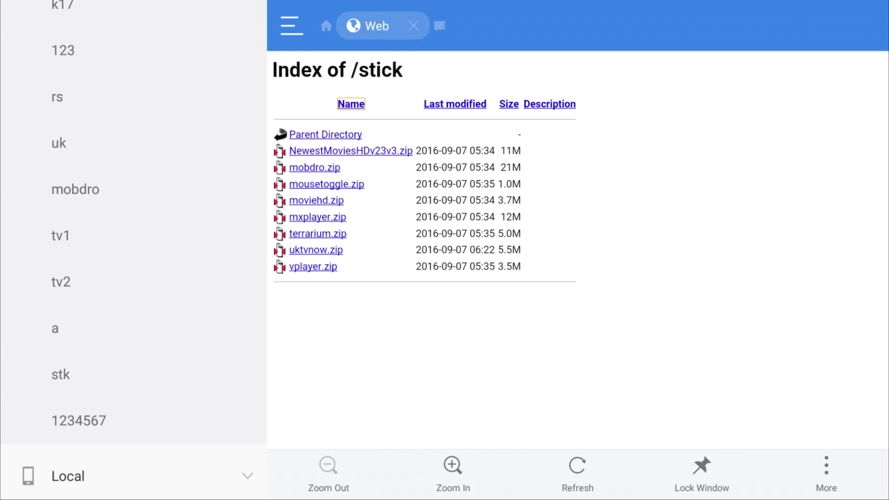
key(Down)
key(Down)
key(Down)
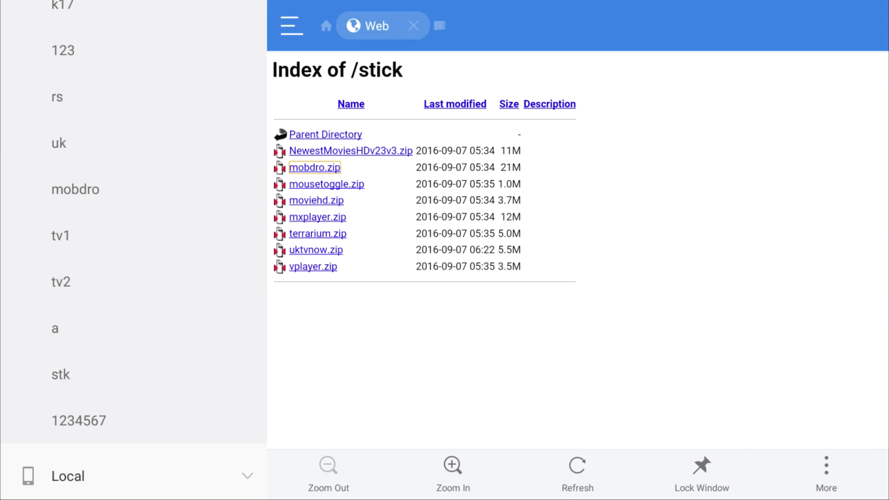
key(Down)
key(Down)
key(Down)
key(Up)
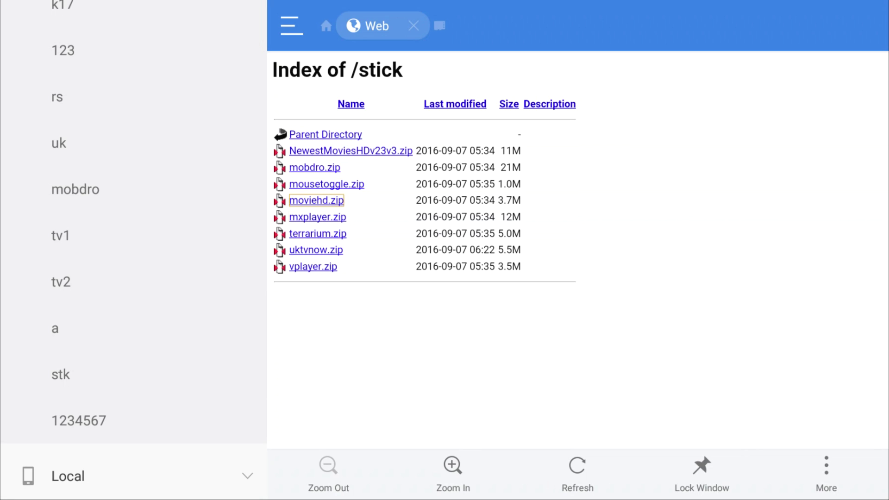
key(Up)
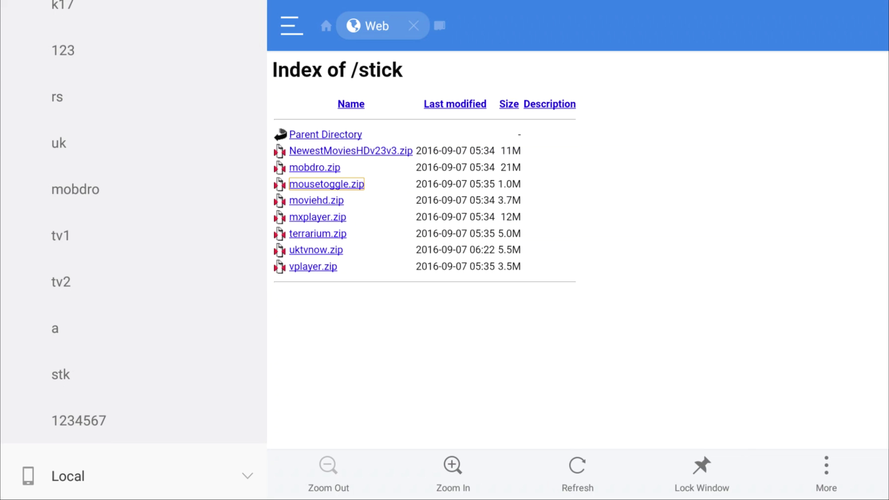
key(Return)
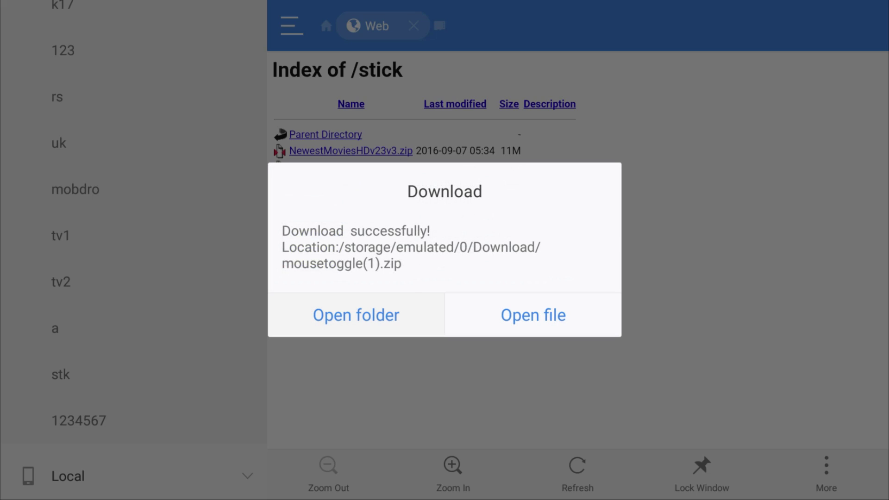
key(Escape)
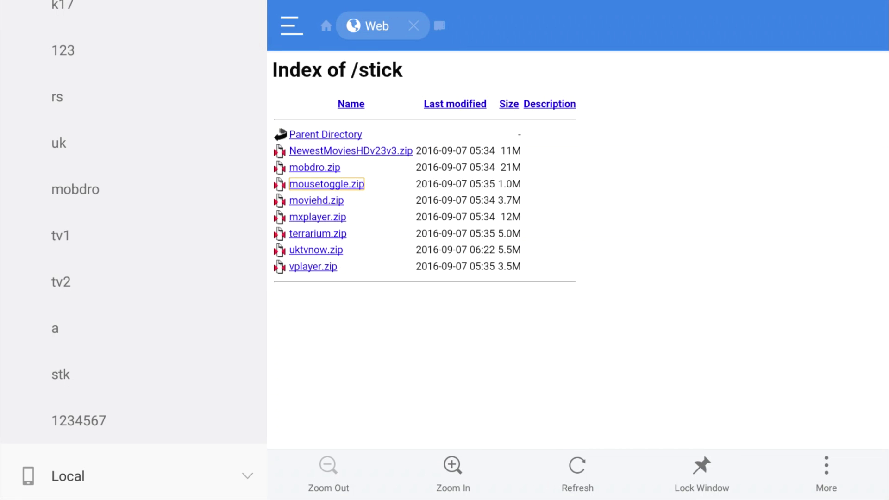
Install the Mouse Toggle for Fire TV APK from the archive and launch it
key(Down)
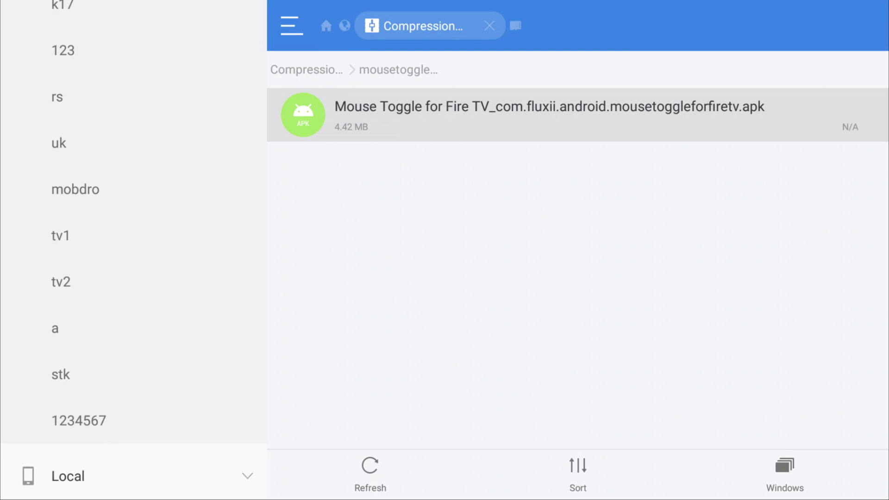
key(Return)
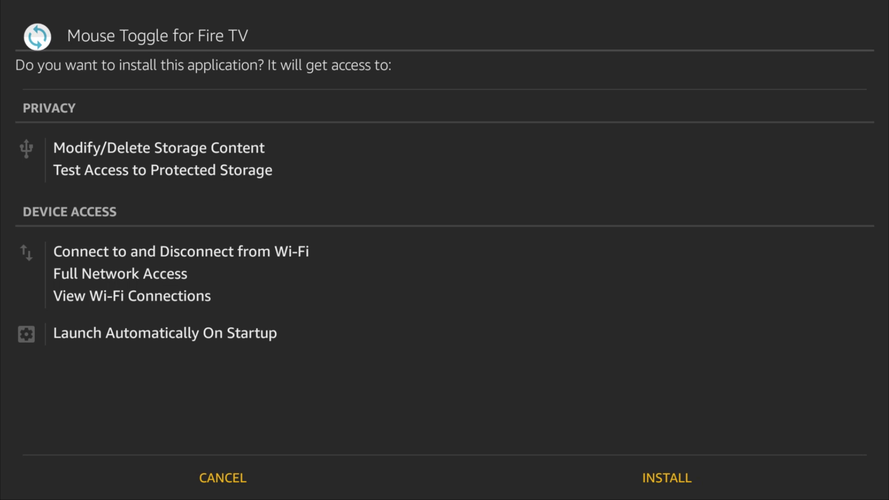
key(Down)
key(Right)
key(Return)
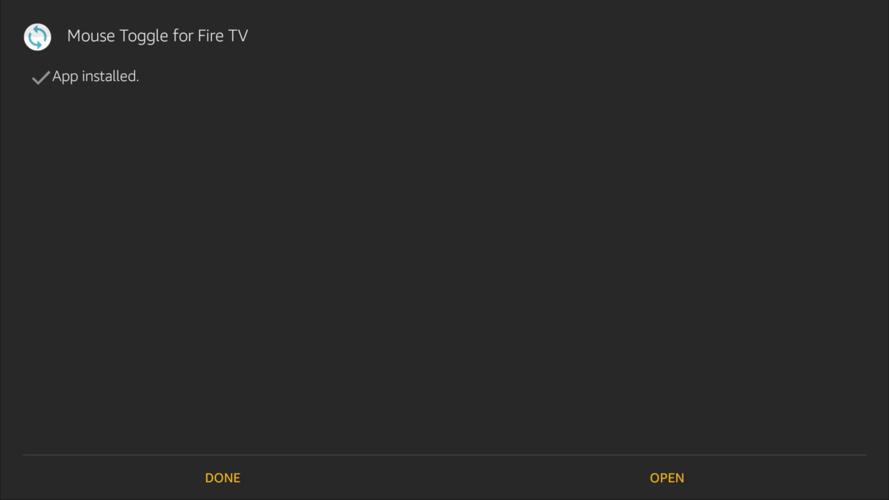
key(Right)
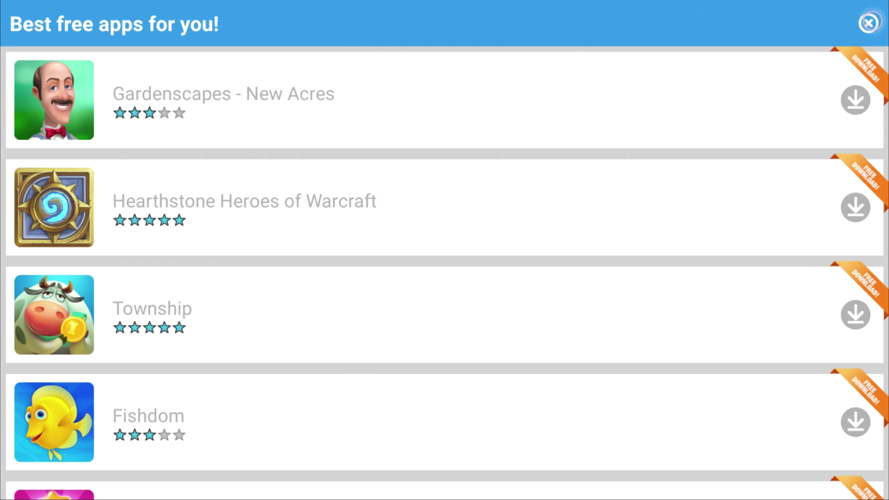
Close the 'Best free apps' advert with its X to return to Mouse Toggle settings
click(869, 23)
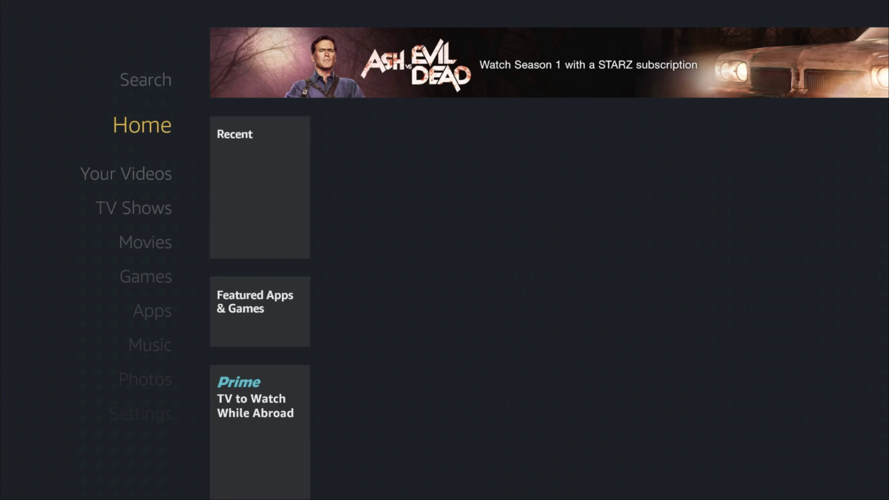
Move from Home through the installed apps to highlight the Movie HD tile
key(Down)
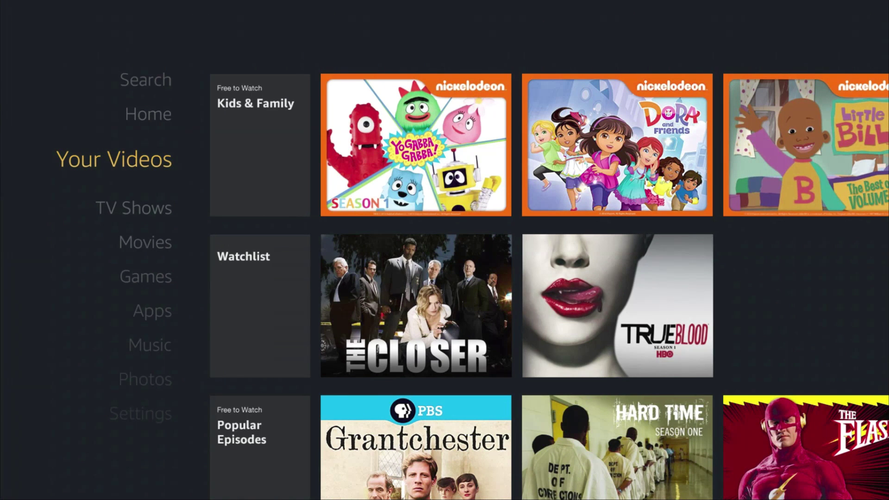
key(Right)
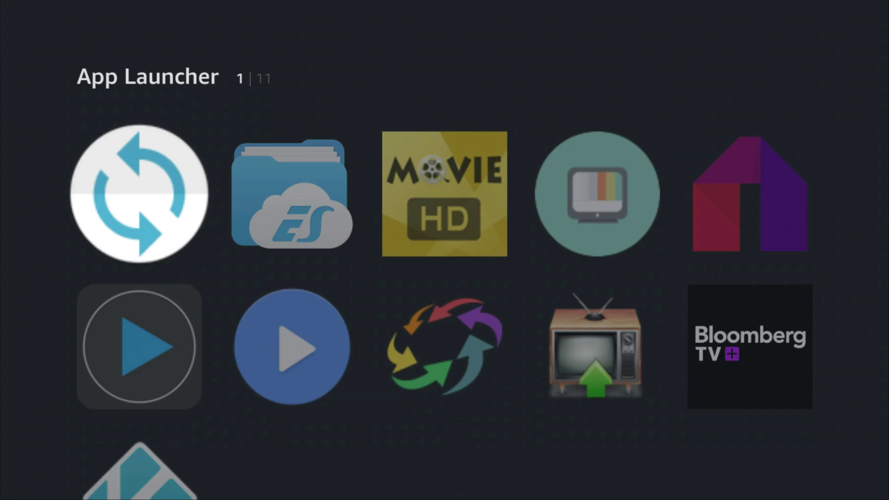
key(Right)
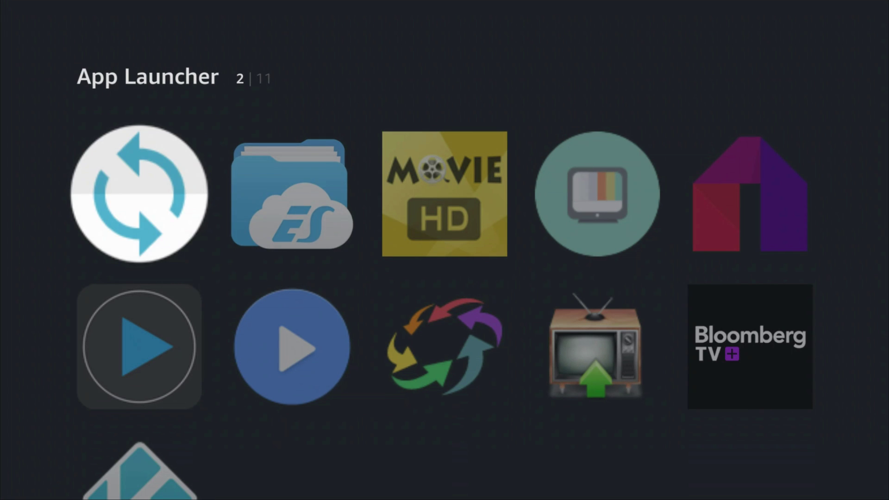
key(Right)
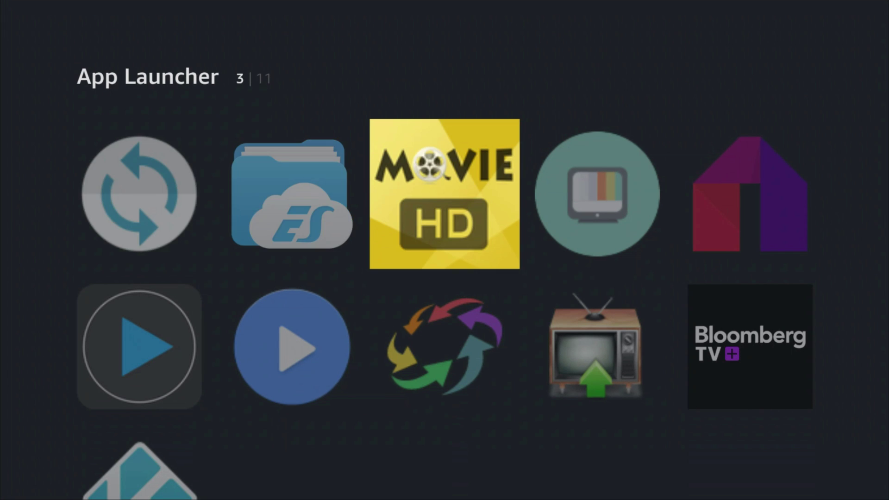